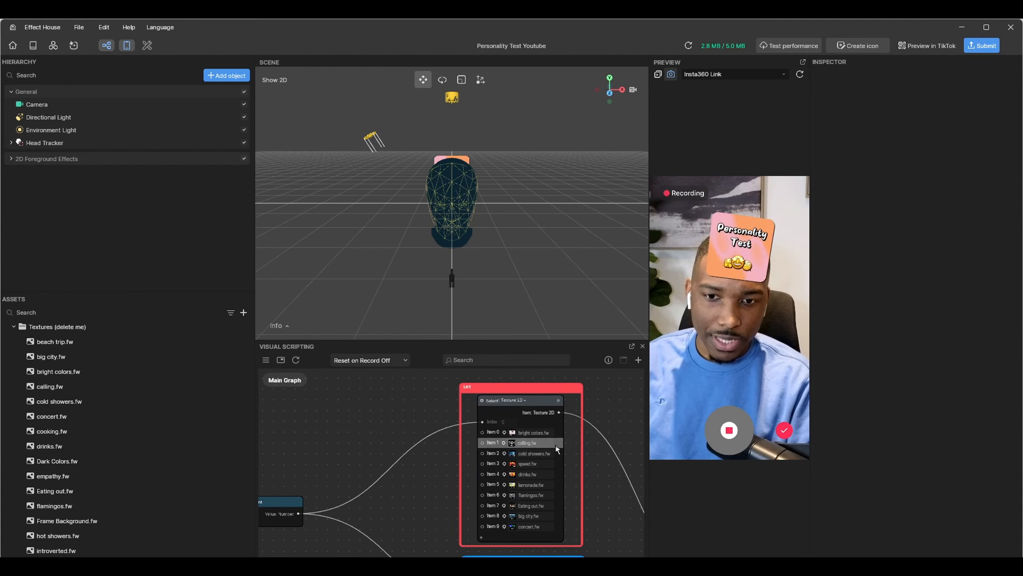
Look over the left, right and results texture groups in the main graph and try the effect in the recording preview
scroll(586, 513, down, 4)
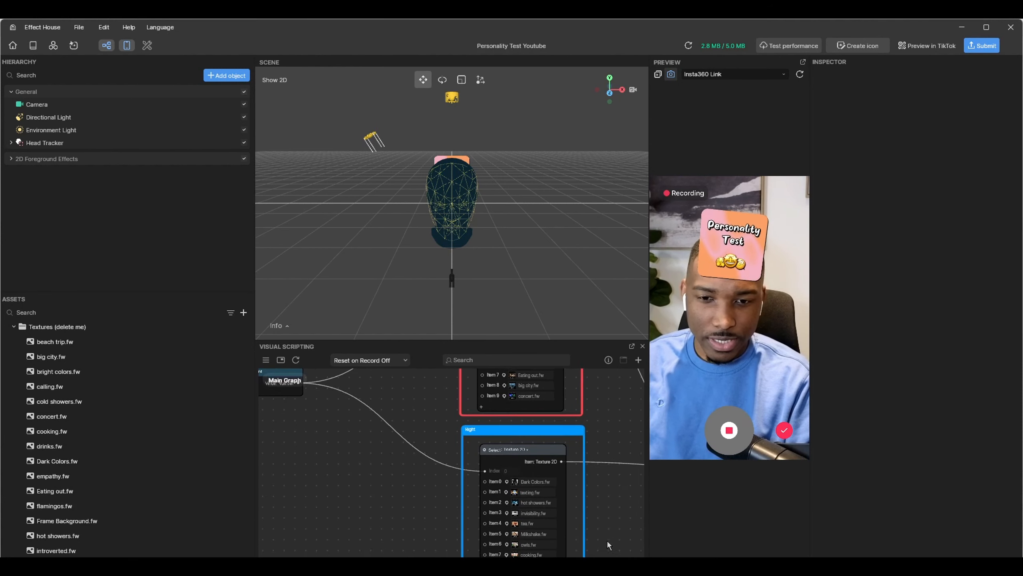
scroll(607, 539, down, 4)
scroll(485, 499, down, 5)
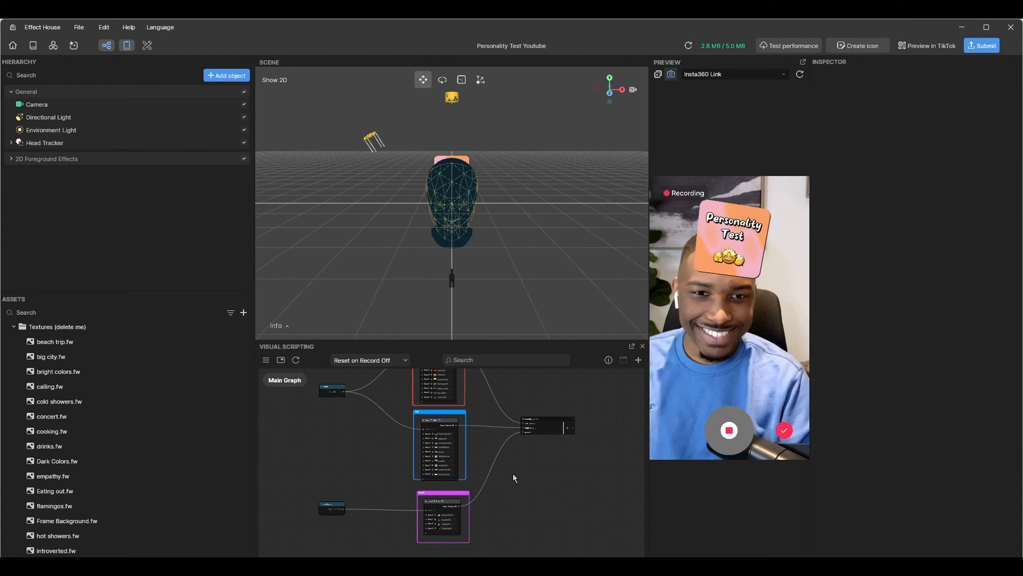
middle_drag(513, 473, 530, 524)
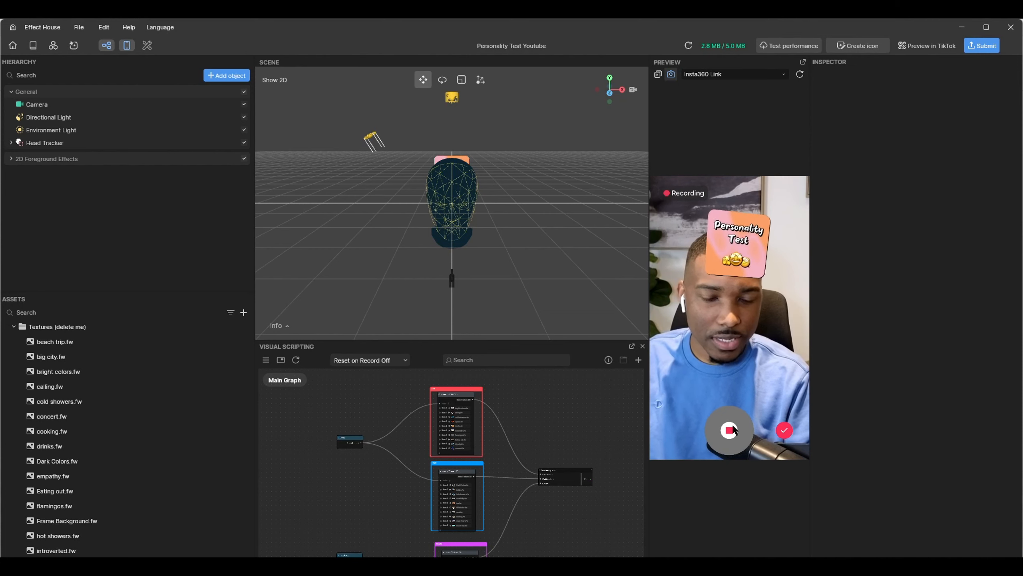
click(730, 430)
click(733, 429)
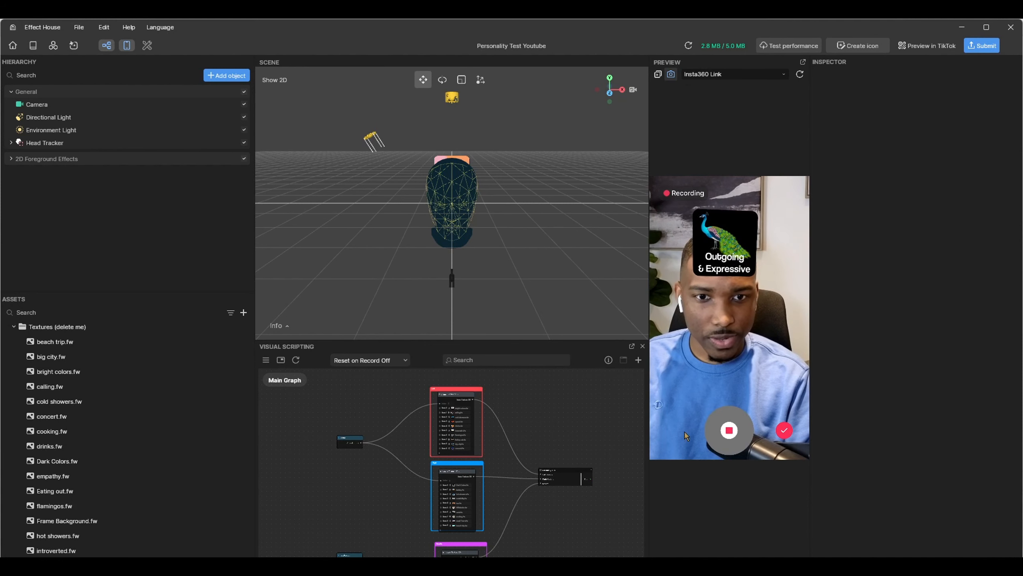
Open the Personality Test subgraph and examine its score comparison, Set Texture and score addition nodes
scroll(585, 478, up, 5)
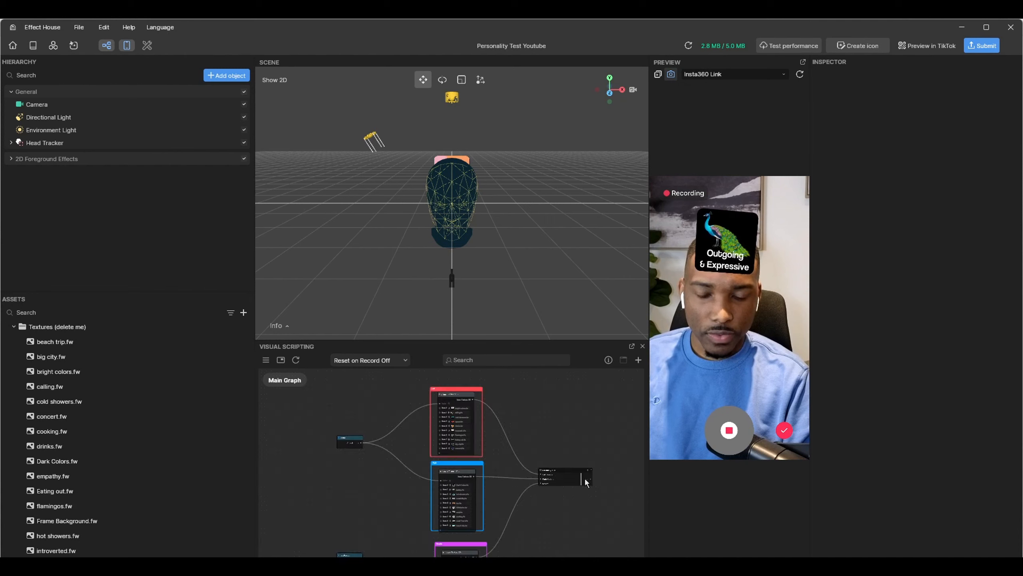
scroll(586, 478, up, 2)
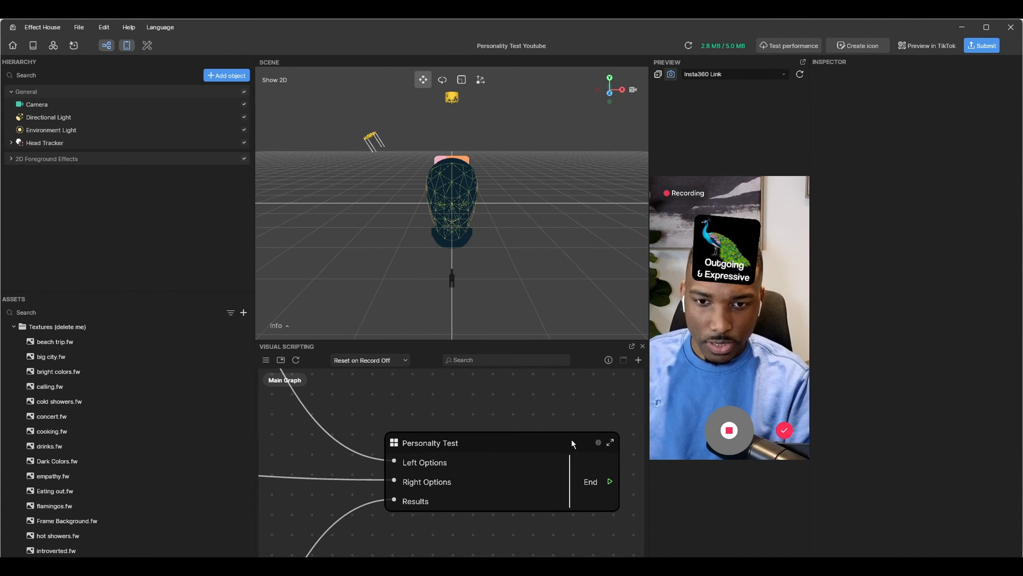
click(584, 428)
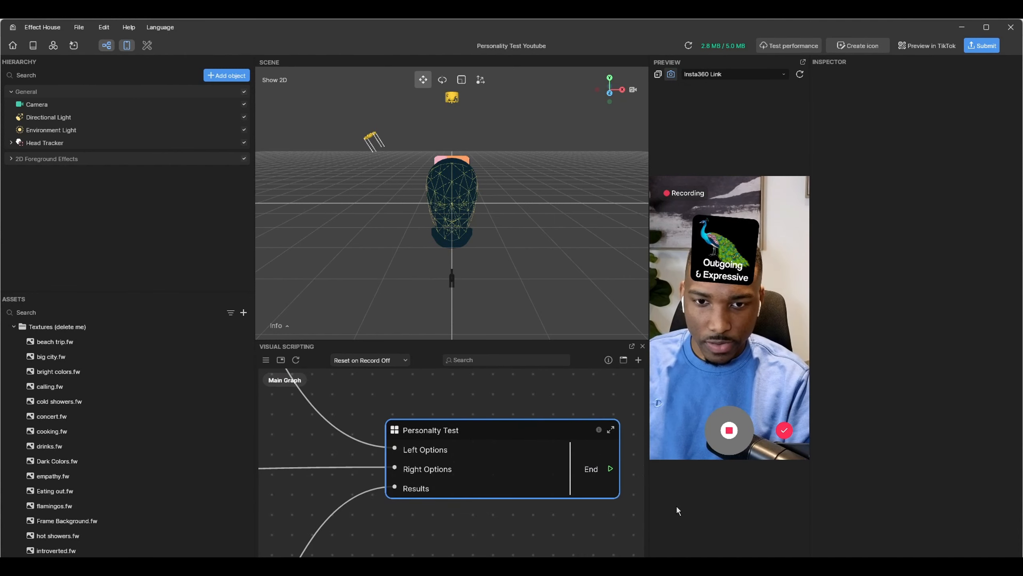
double_click(413, 434)
middle_drag(357, 427, 480, 419)
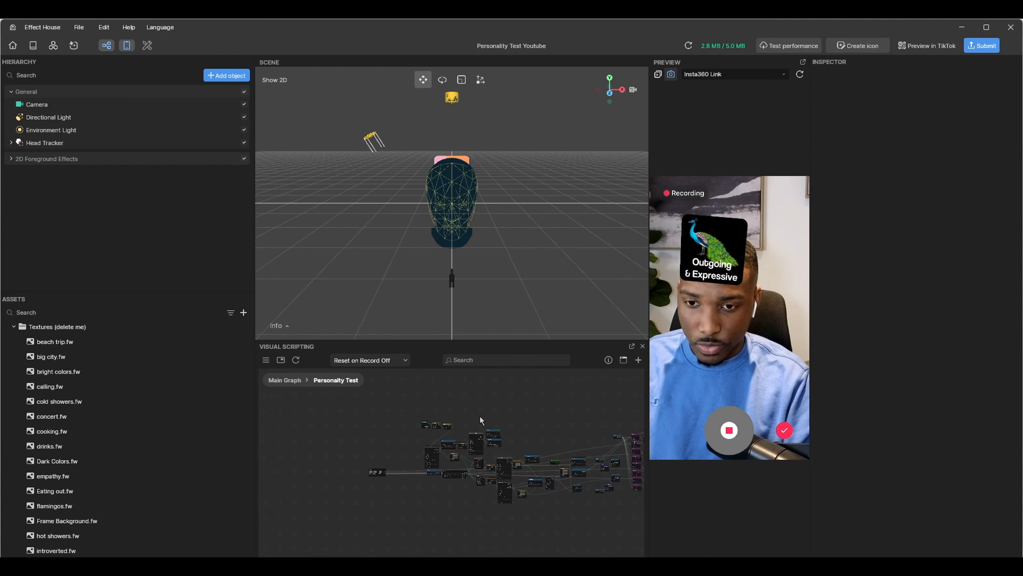
scroll(485, 423, up, 1)
scroll(481, 439, up, 6)
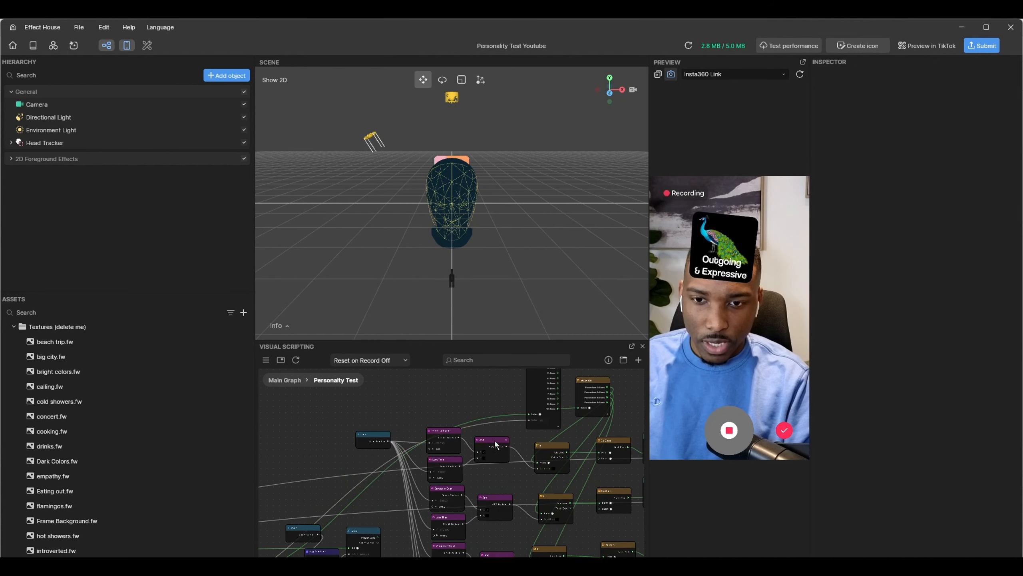
scroll(480, 439, up, 2)
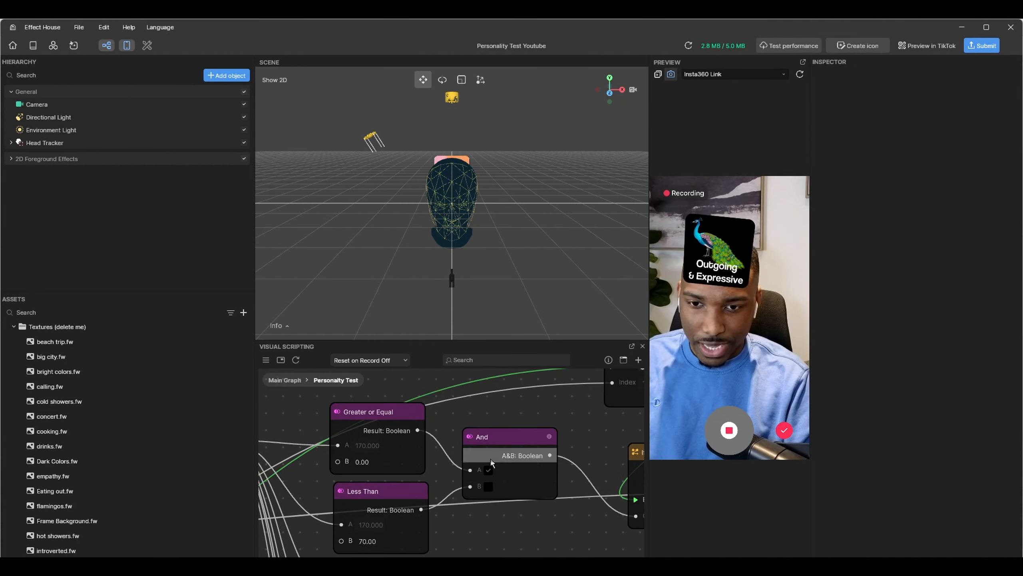
scroll(468, 413, down, 5)
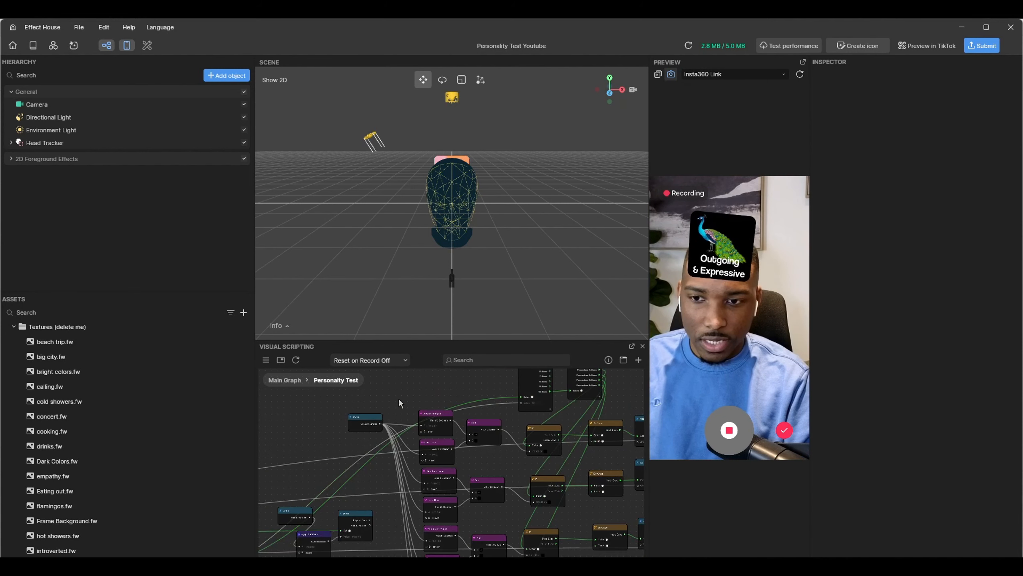
middle_drag(363, 396, 470, 408)
scroll(470, 408, up, 5)
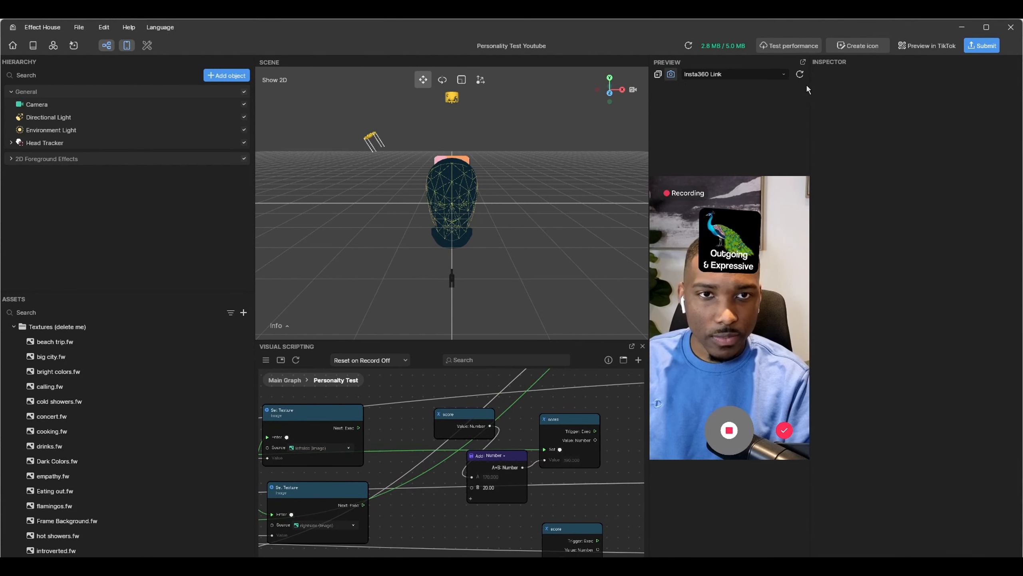
Restart the preview and examine the resultselect and endResult Set Texture nodes in the Personality Test subgraph
click(796, 76)
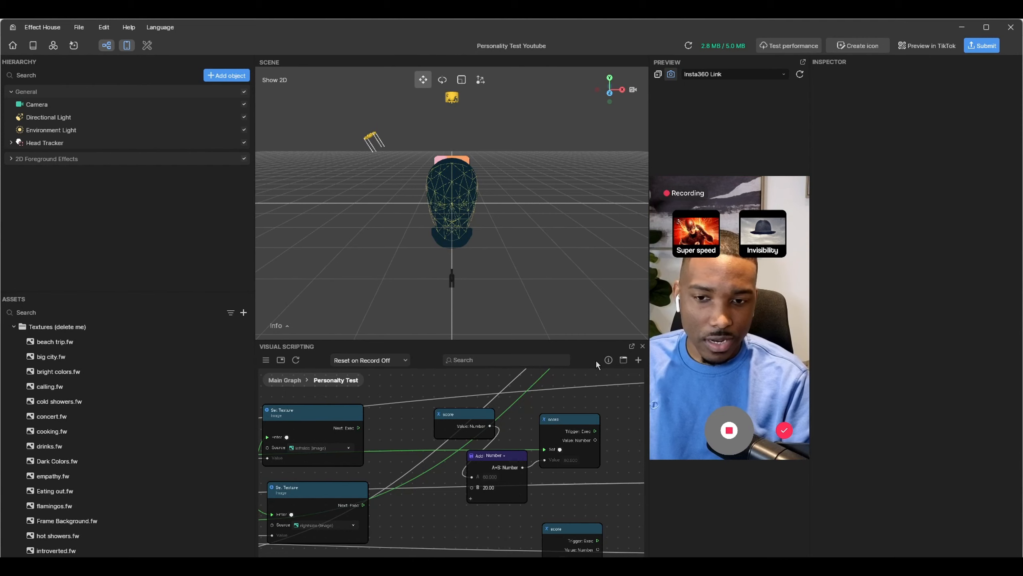
scroll(571, 448, down, 5)
middle_drag(571, 445, 495, 478)
middle_drag(572, 466, 481, 482)
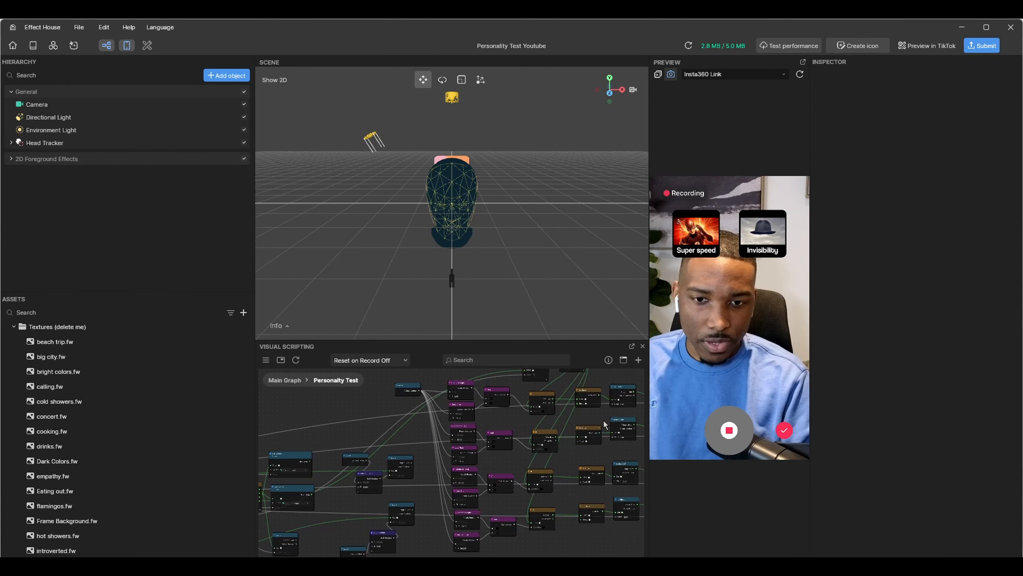
middle_drag(604, 421, 491, 463)
scroll(566, 433, up, 5)
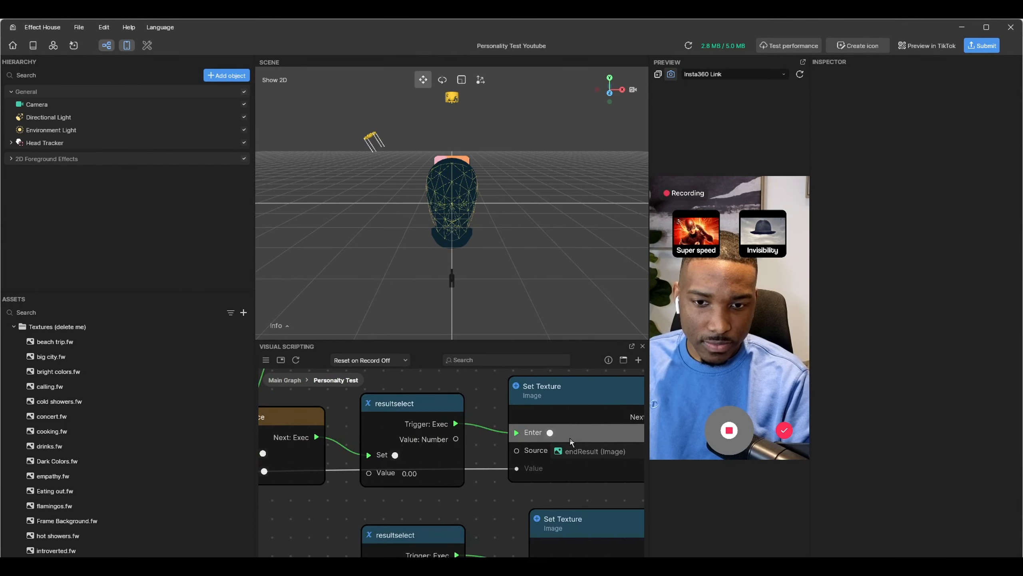
scroll(569, 438, down, 5)
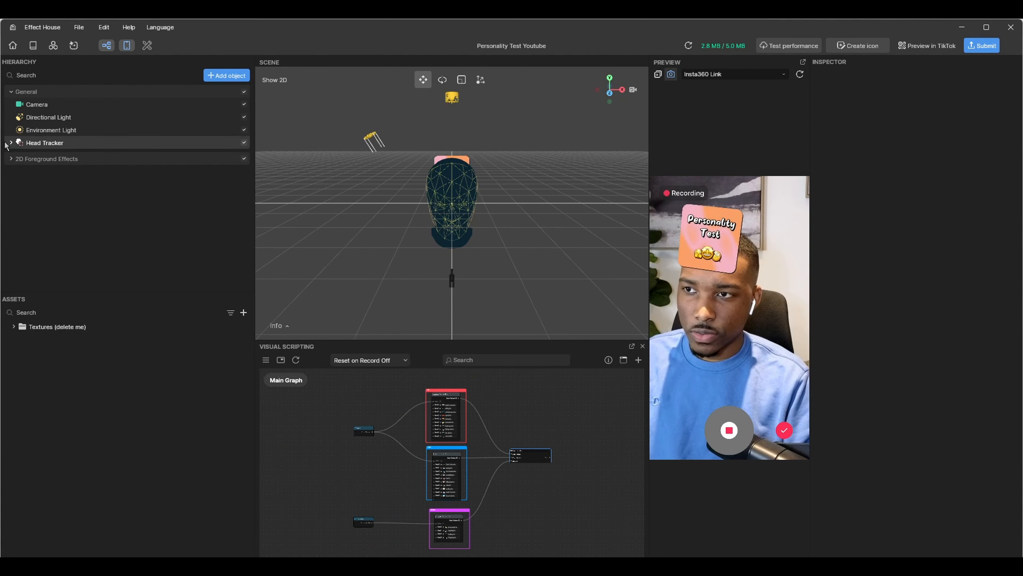
Expand the Head Tracker's children and delete the "Textures (delete me)" folder from the assets
click(11, 143)
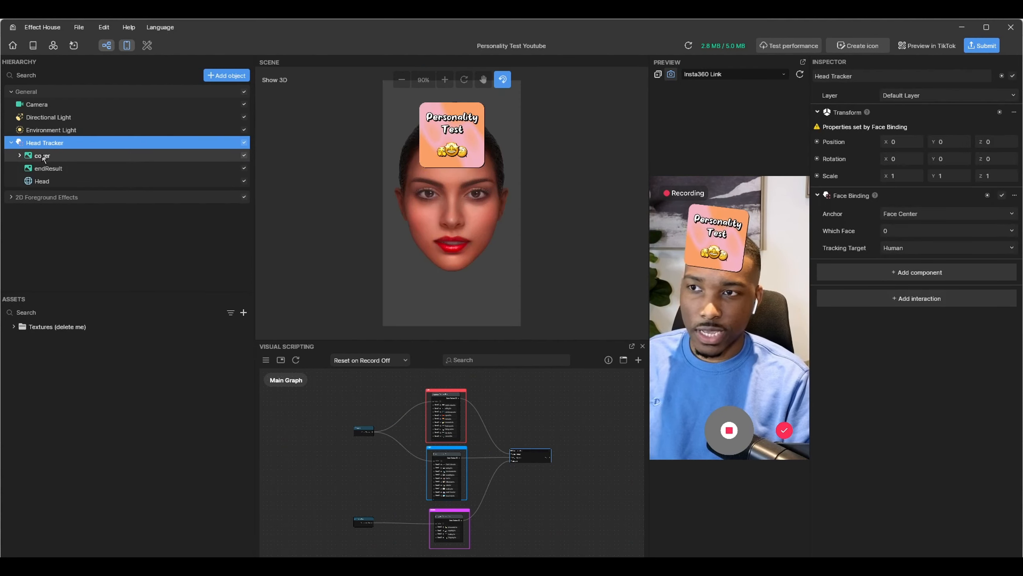
click(20, 328)
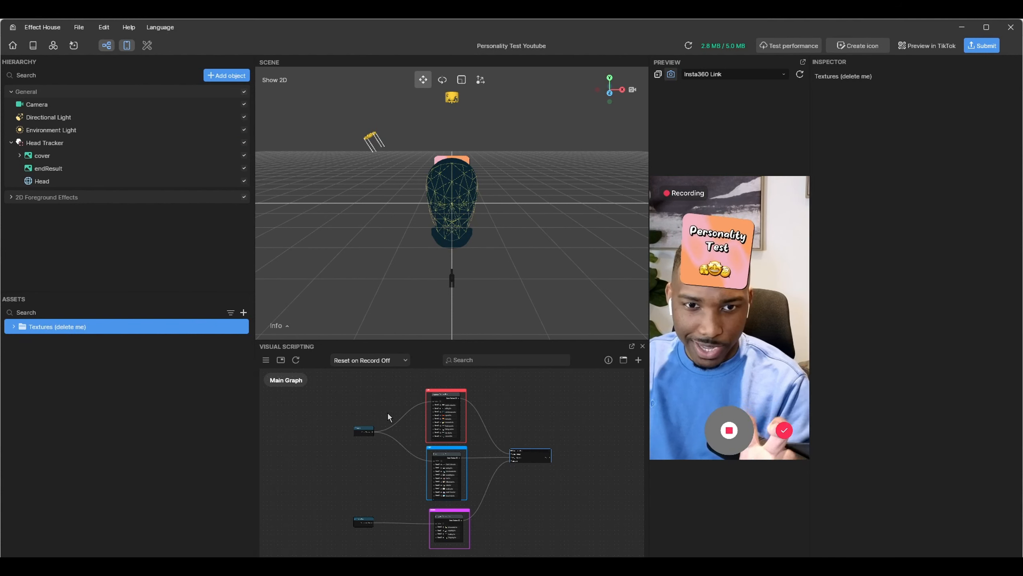
key(Delete)
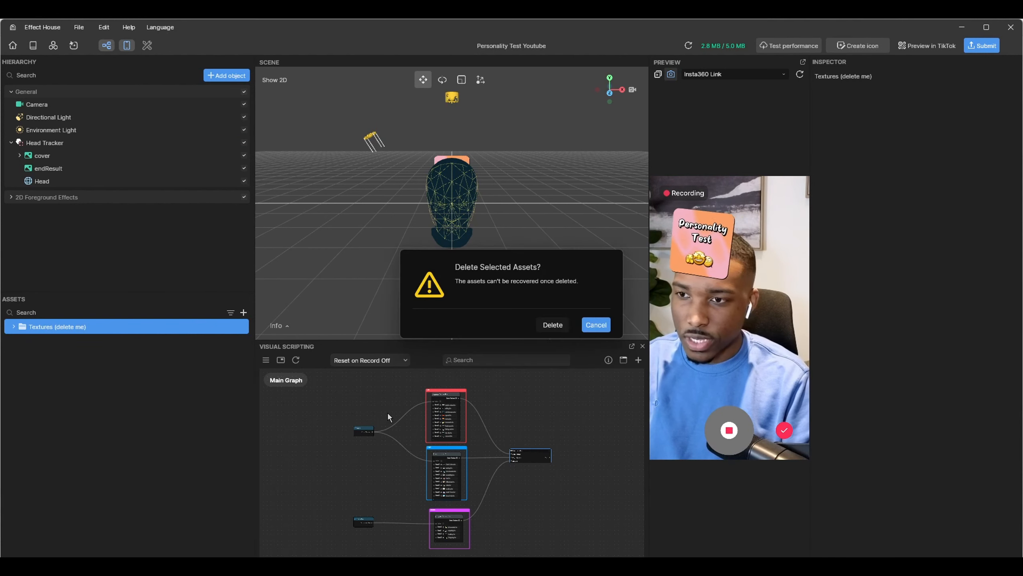
click(546, 325)
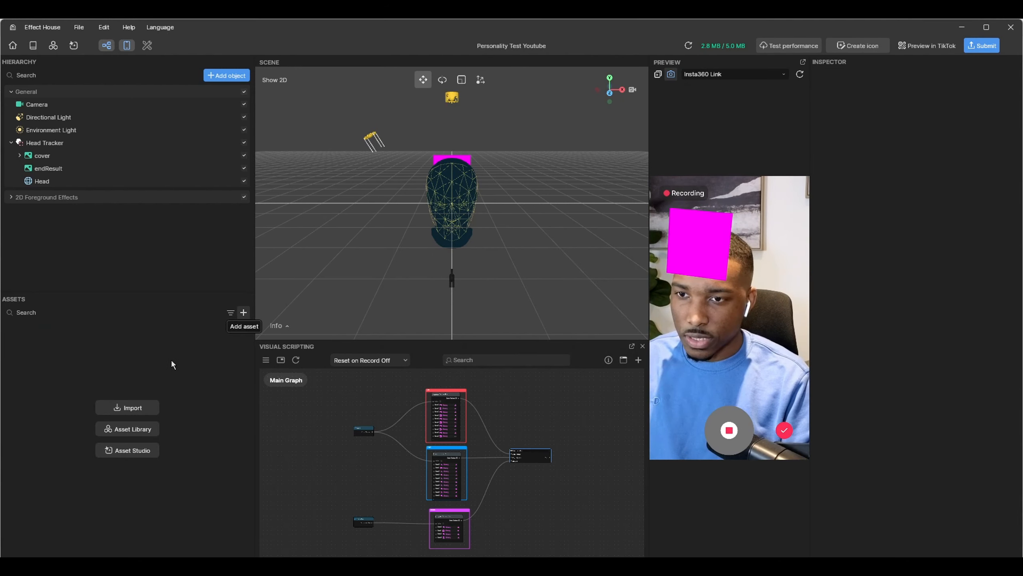
Import all images in the "Personality test assets" folder, from beach trip.fw.png to trusting.fw.png, from the computer
click(243, 312)
mouse_move(306, 303)
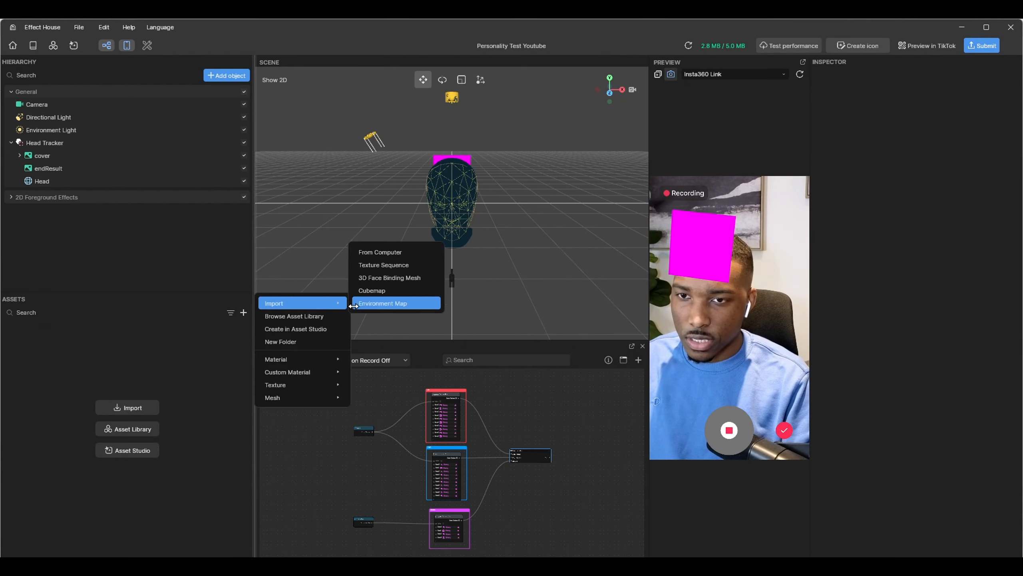
click(371, 252)
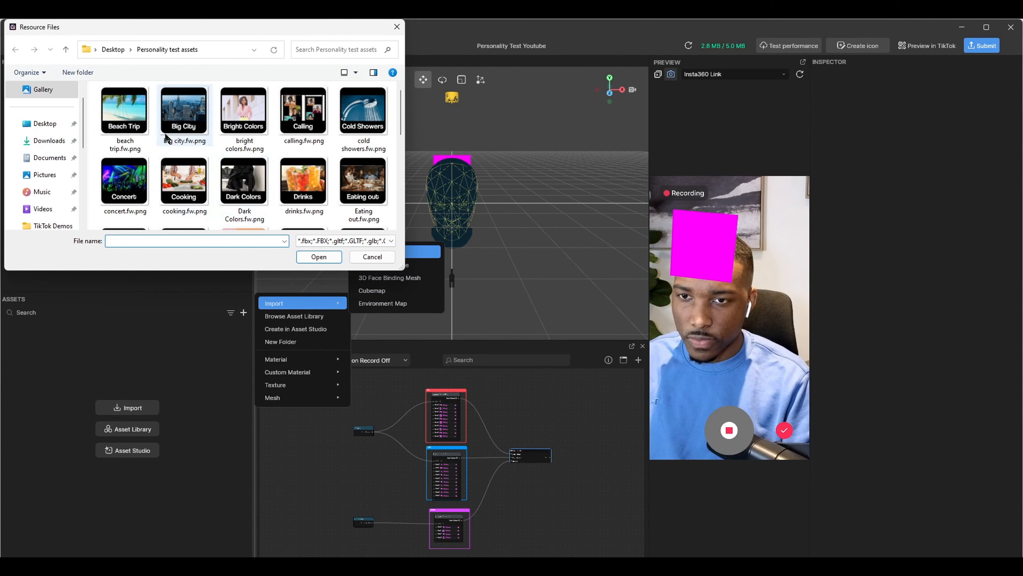
click(139, 113)
scroll(139, 113, down, 5)
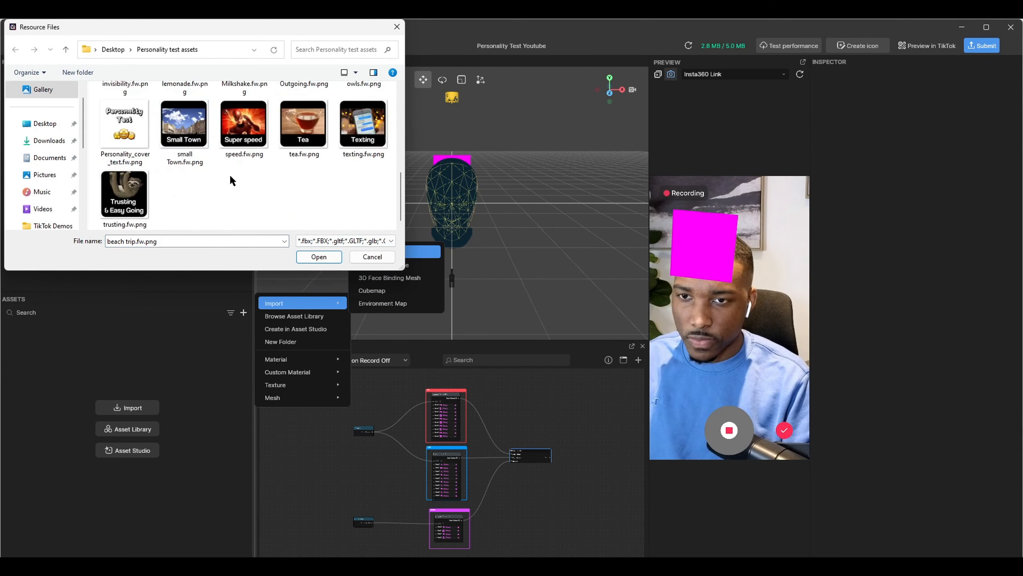
shift+click(137, 196)
click(325, 250)
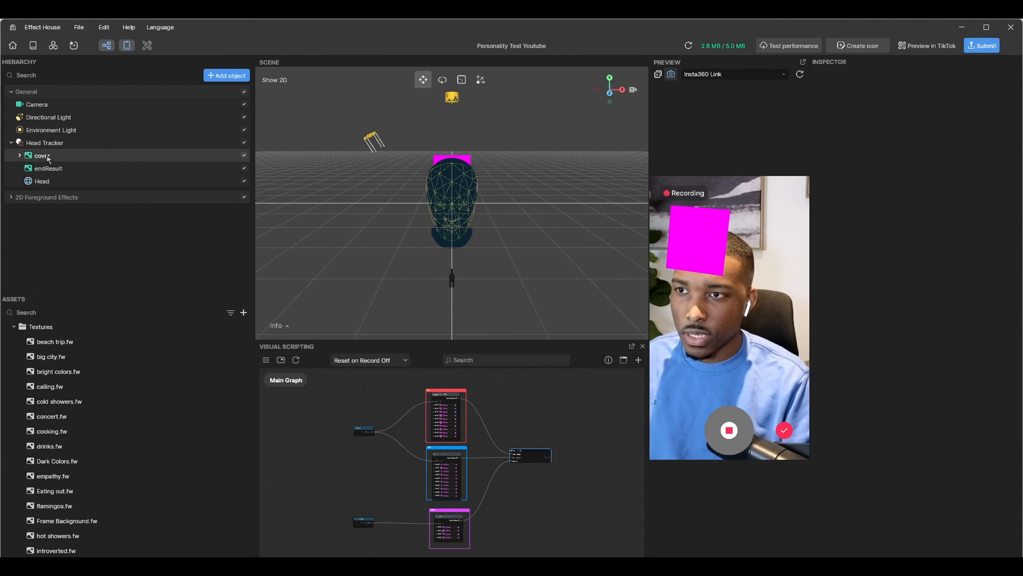
Assign the Frame Background.fw texture to the cover image under Head Tracker
click(34, 159)
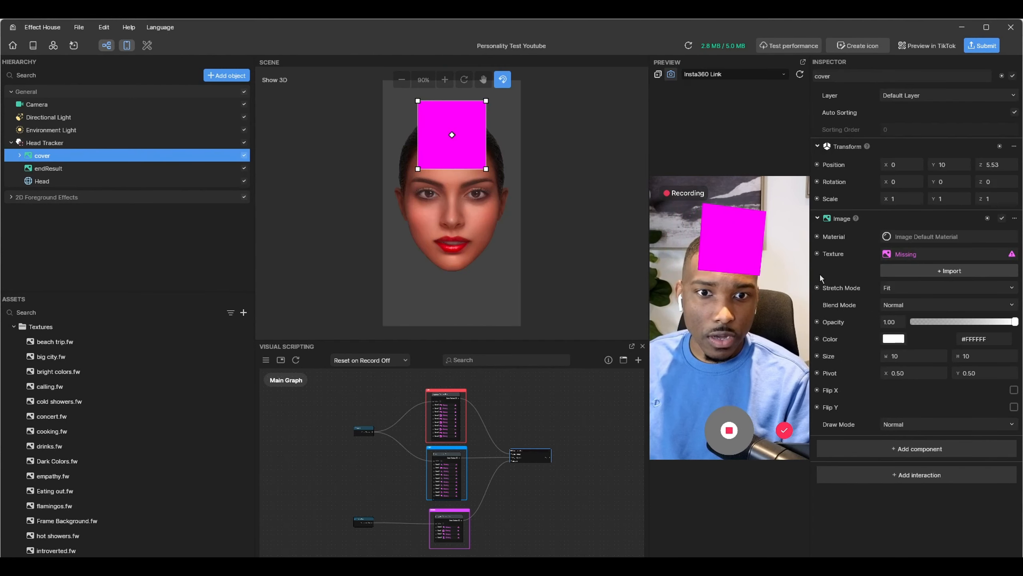
click(907, 254)
scroll(498, 296, up, 5)
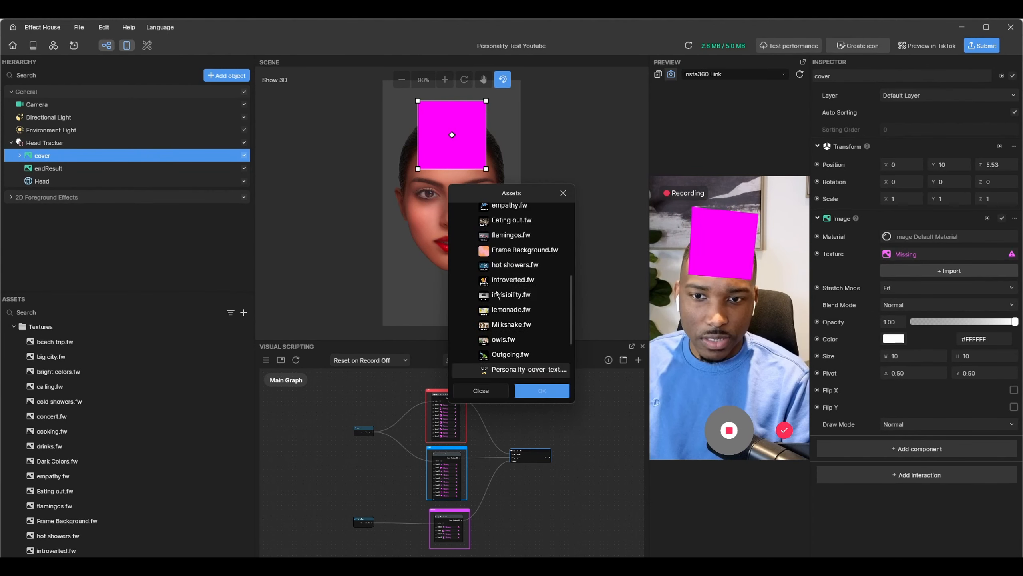
scroll(497, 295, down, 5)
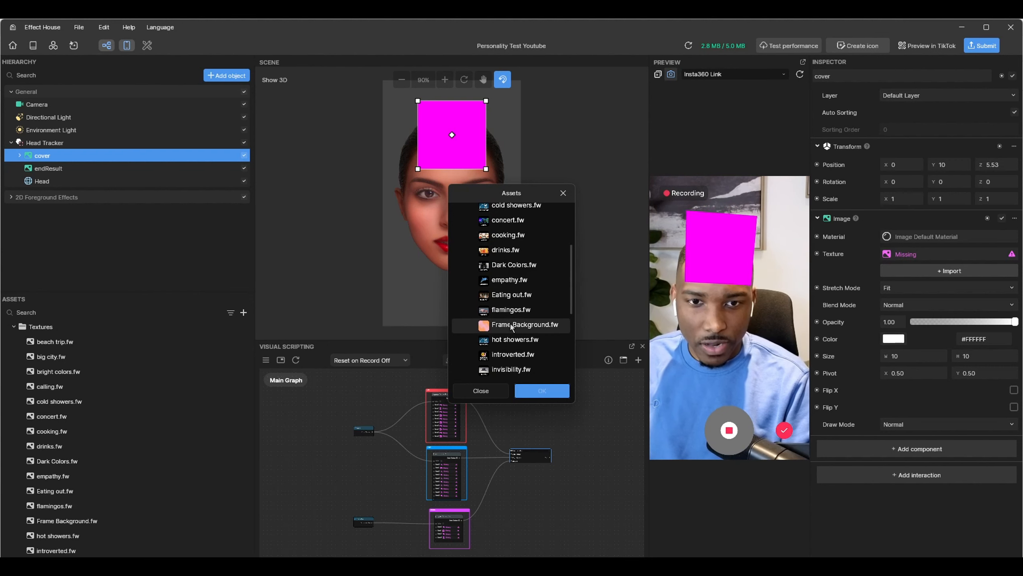
click(511, 325)
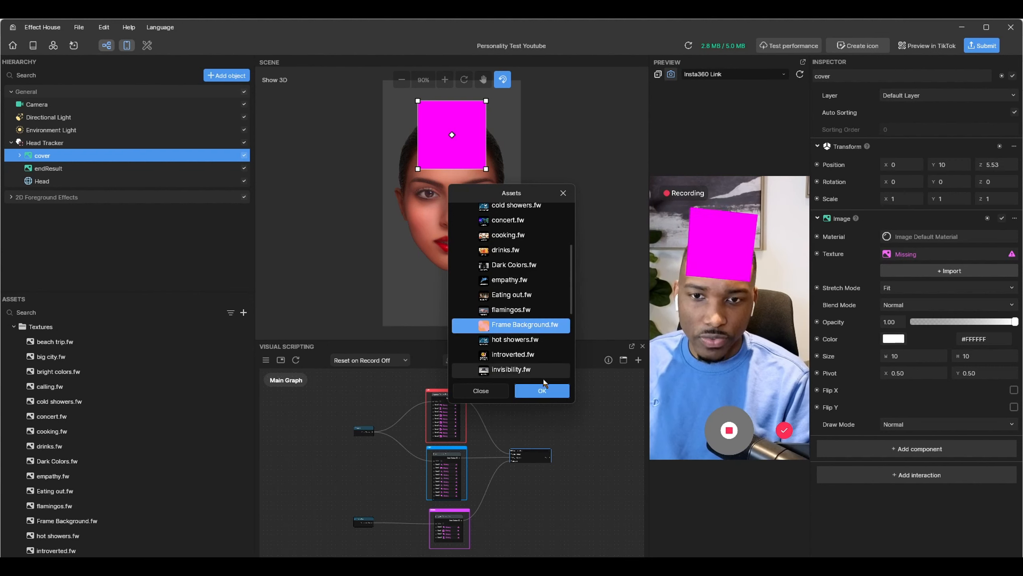
click(542, 390)
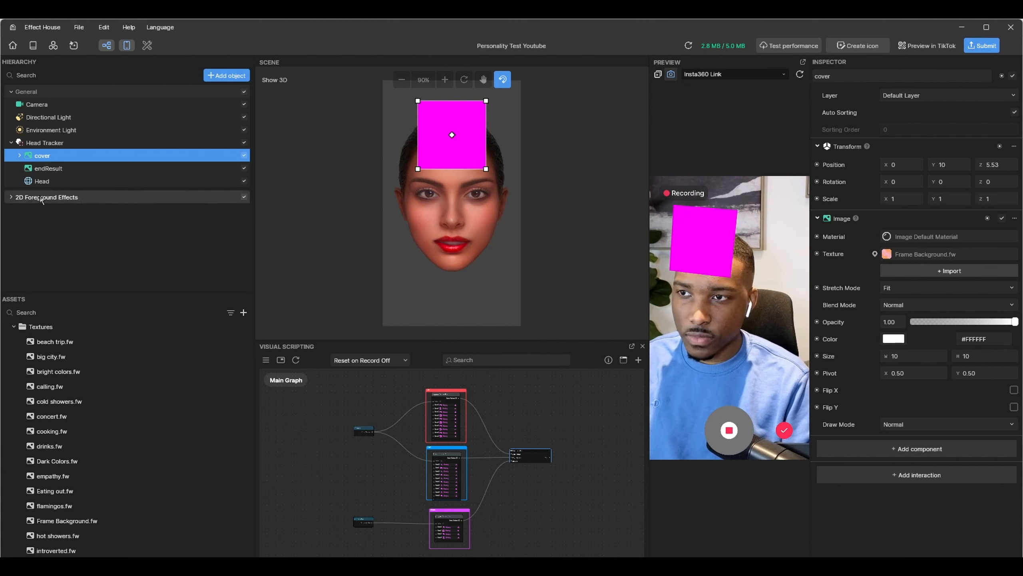
Assign the Personality_cover_text.fw texture to the text image nested under cover
click(19, 155)
click(84, 169)
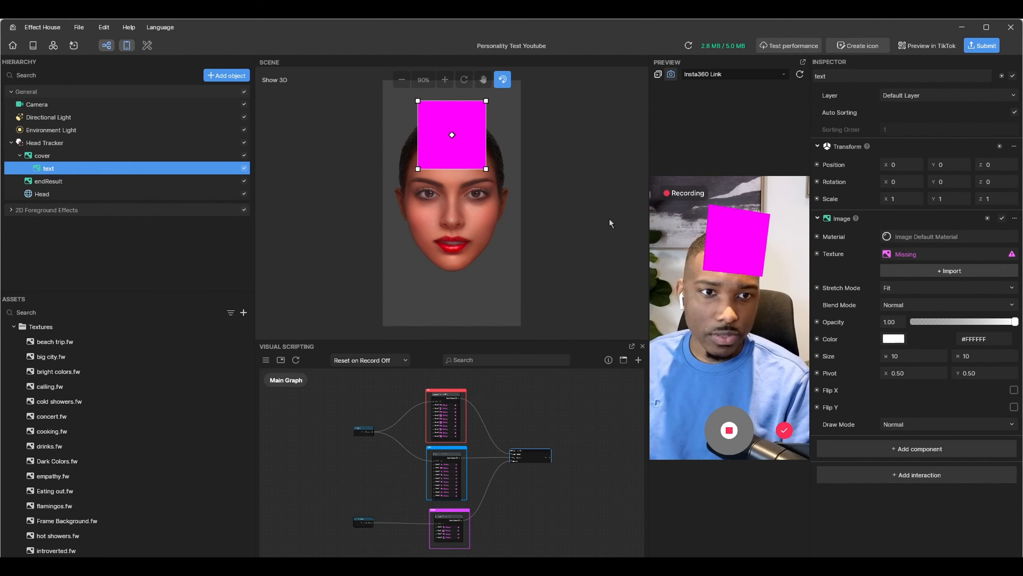
click(897, 255)
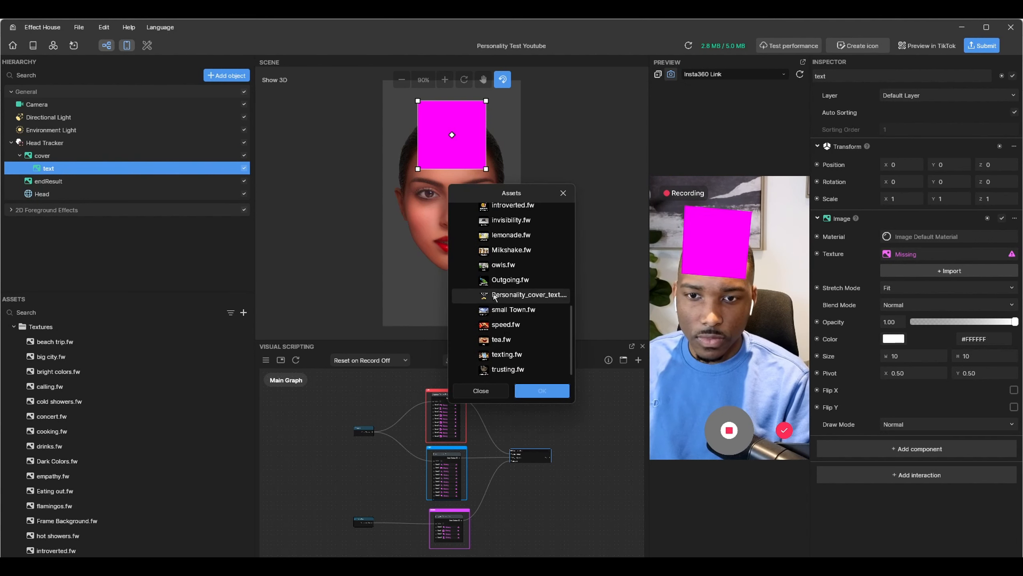
scroll(520, 306, up, 2)
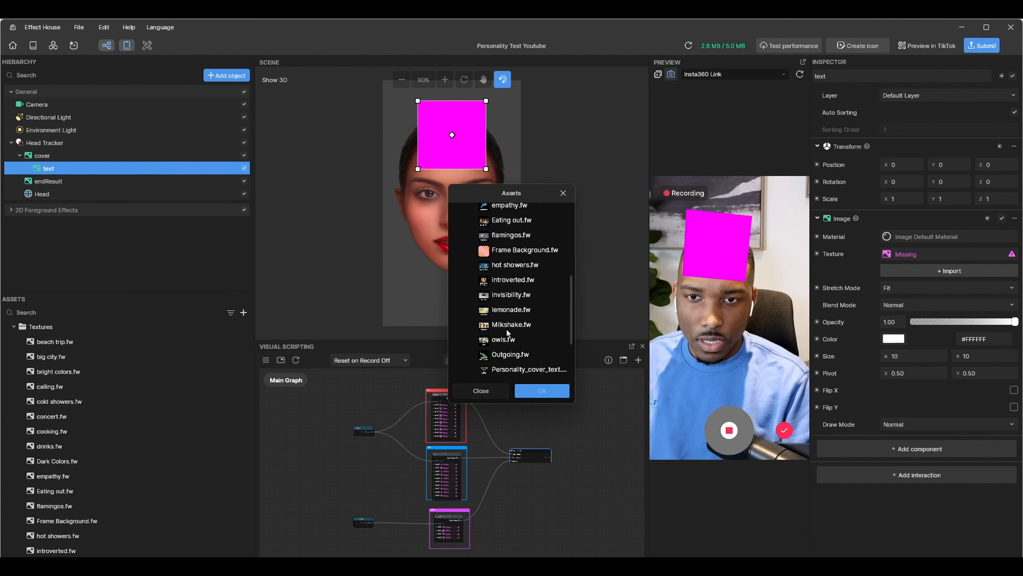
scroll(527, 282, down, 3)
click(528, 295)
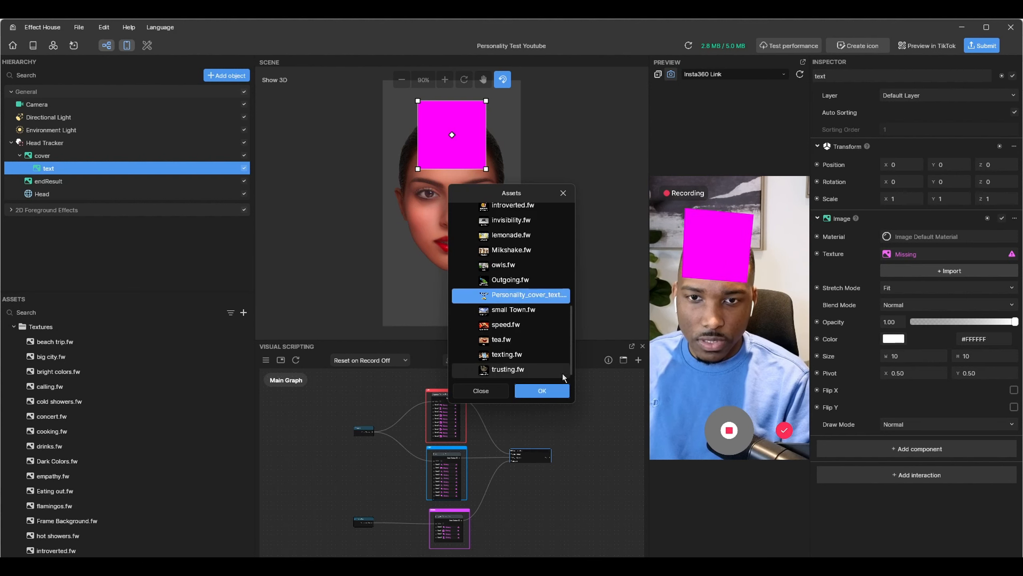
click(544, 389)
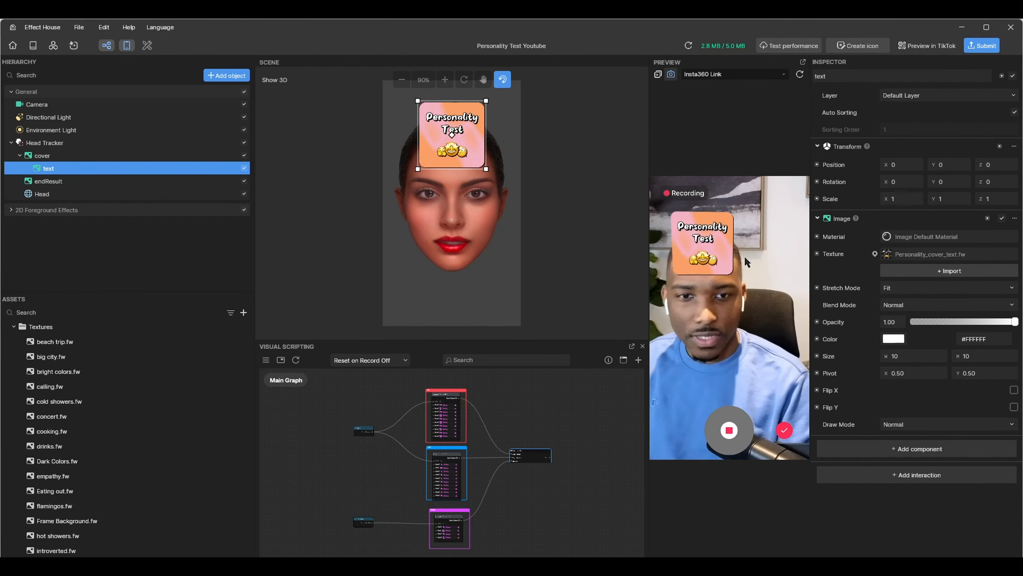
middle_drag(400, 405, 335, 404)
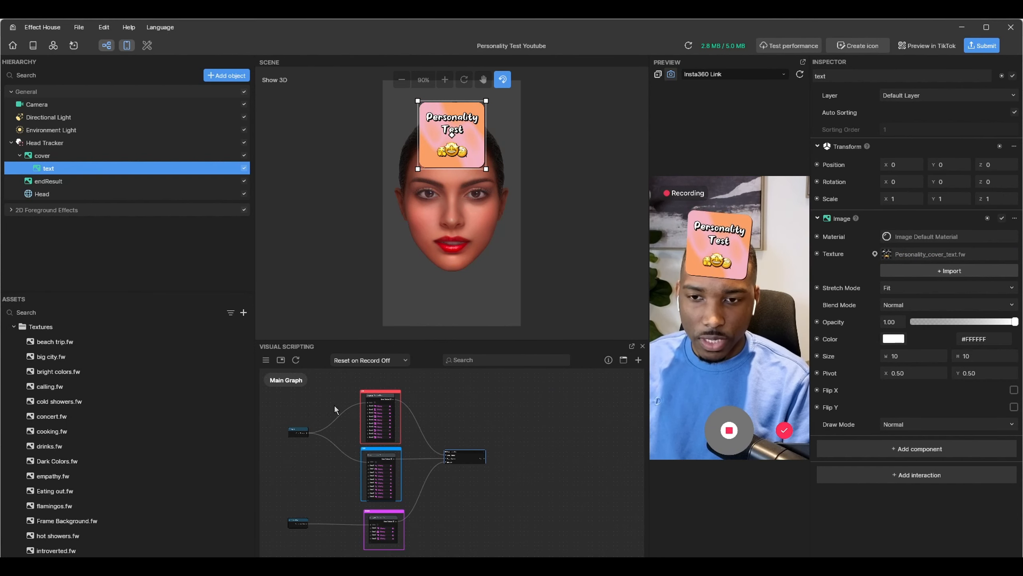
Rename the red Left group in the visual scripting graph as "Left (more points)"
scroll(361, 391, up, 6)
scroll(370, 397, up, 2)
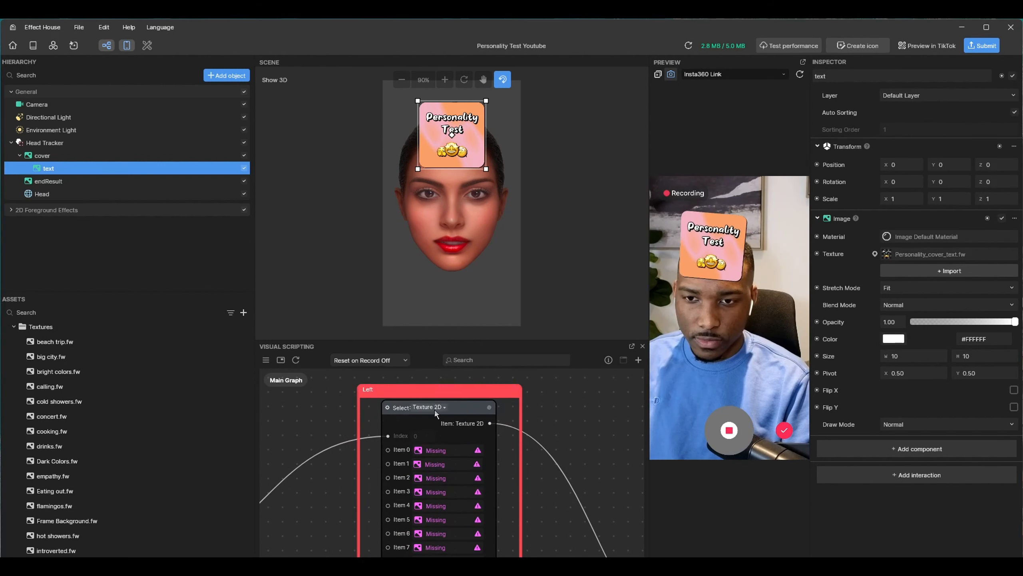
double_click(383, 390)
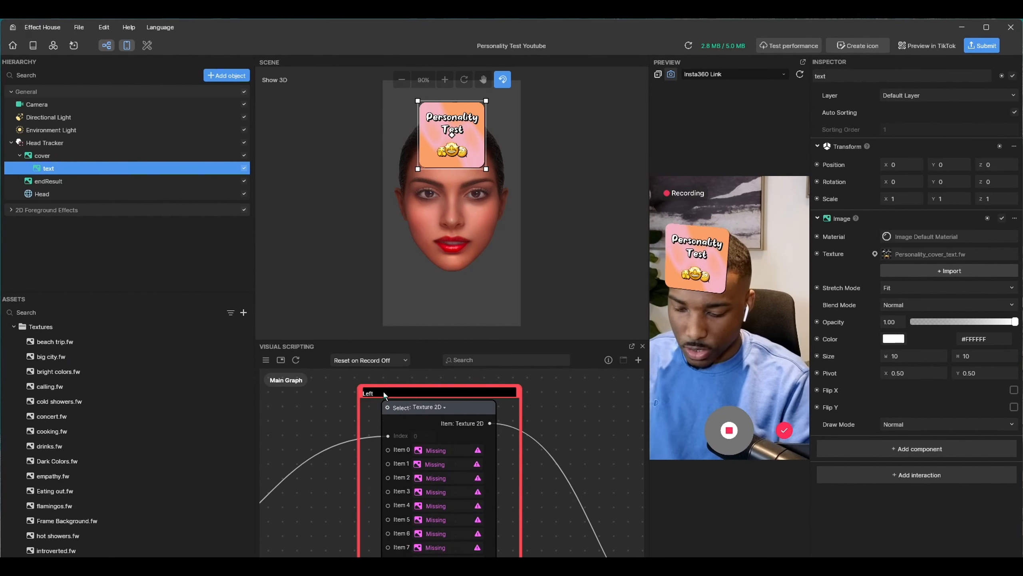
text((mo)
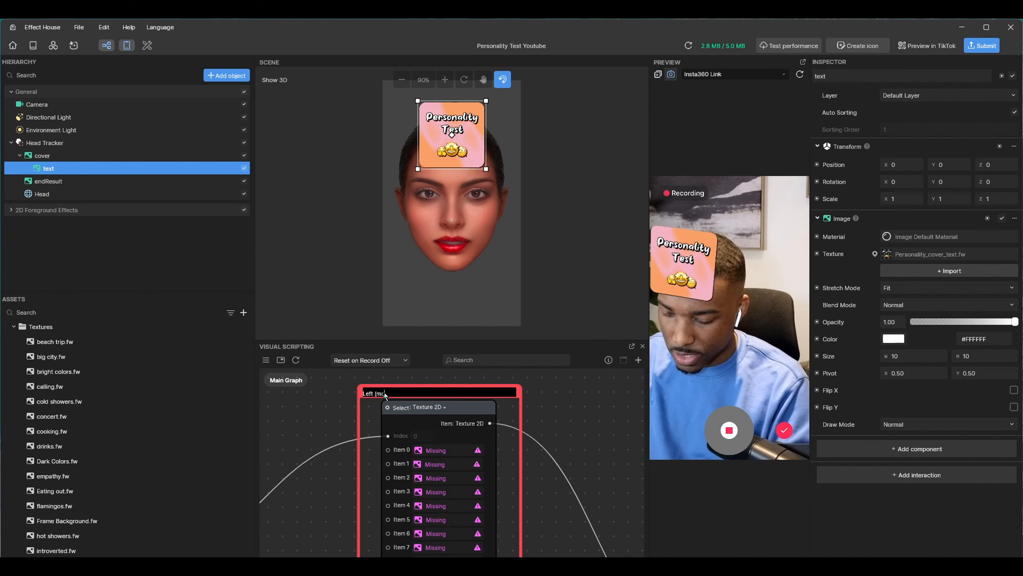
text(re points))
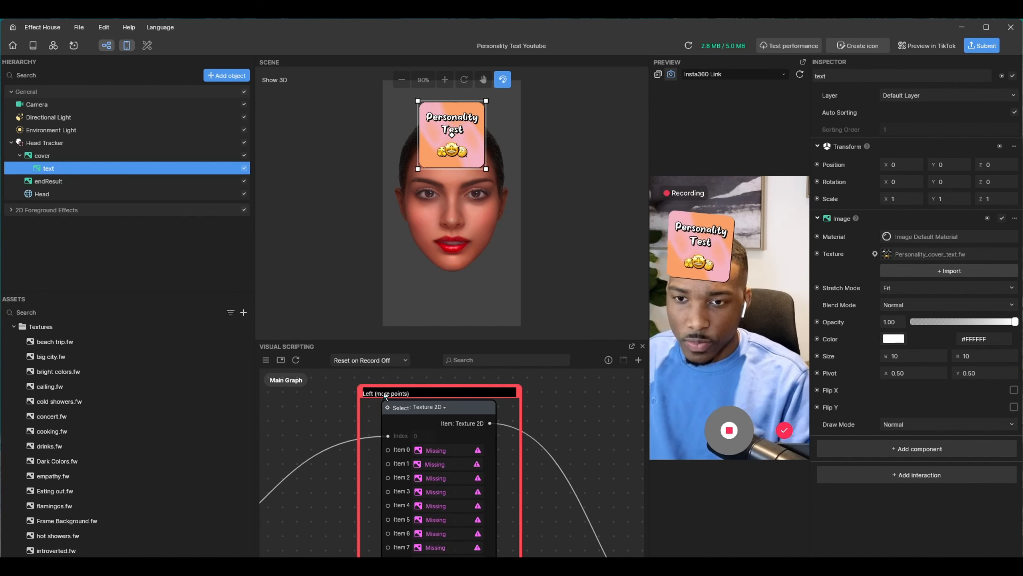
click(330, 407)
Rename the blue Right group in the graph as "Right (less points)"
scroll(331, 403, down, 10)
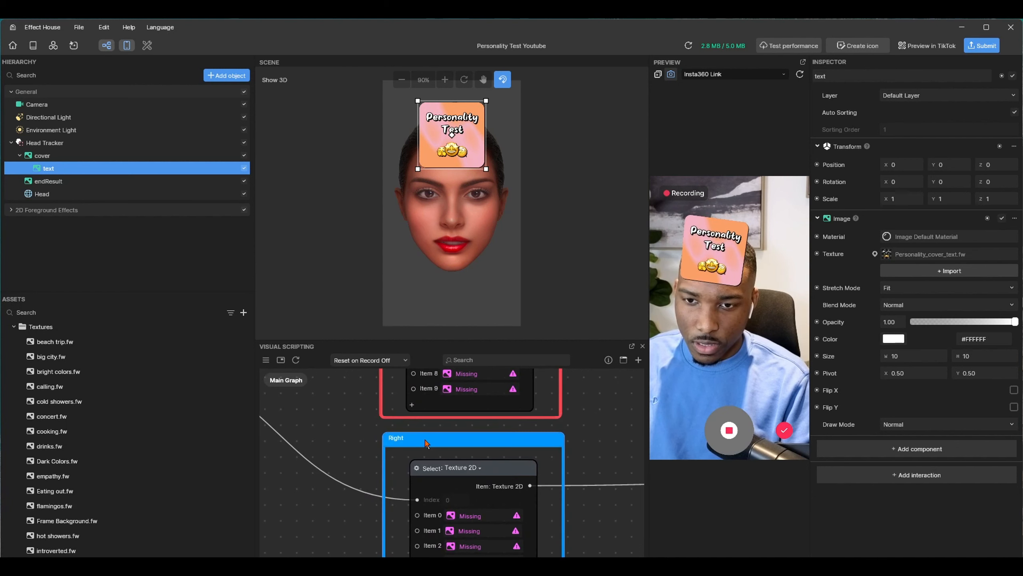
right_click(423, 438)
double_click(407, 440)
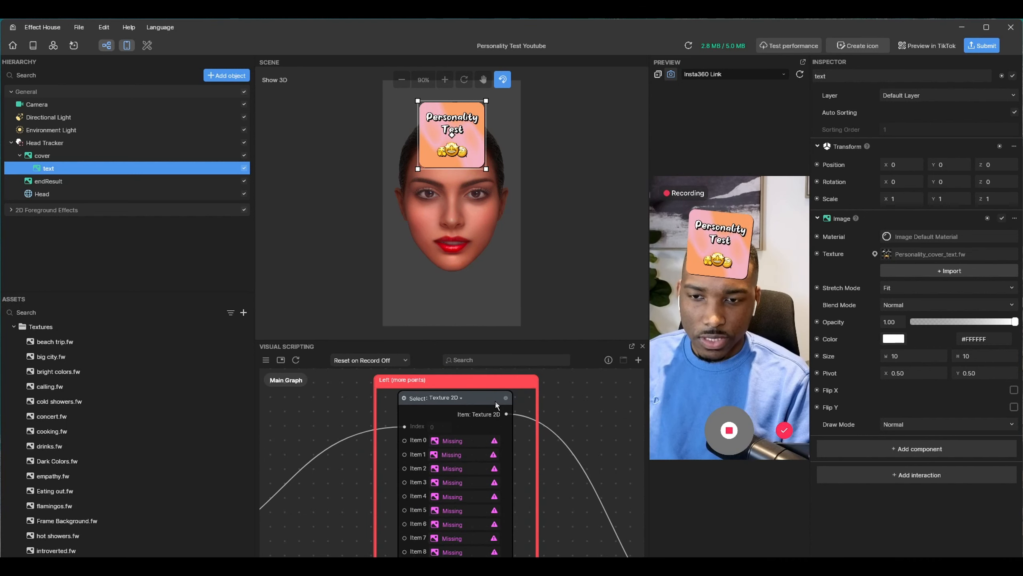
Examine the texture item slots in the Left (more points) and Right (less points) groups
scroll(496, 400, down, 3)
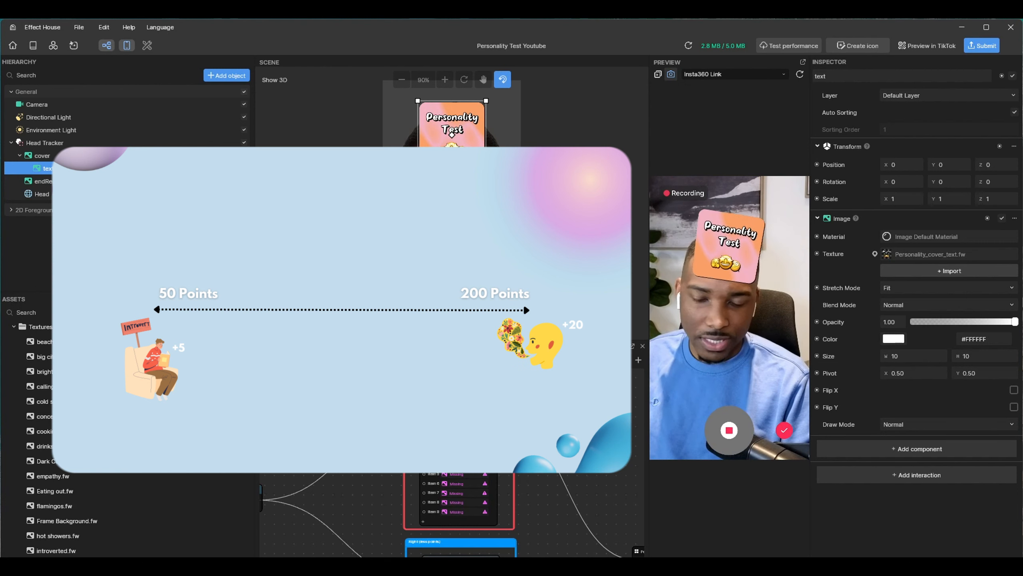
scroll(451, 463, up, 1)
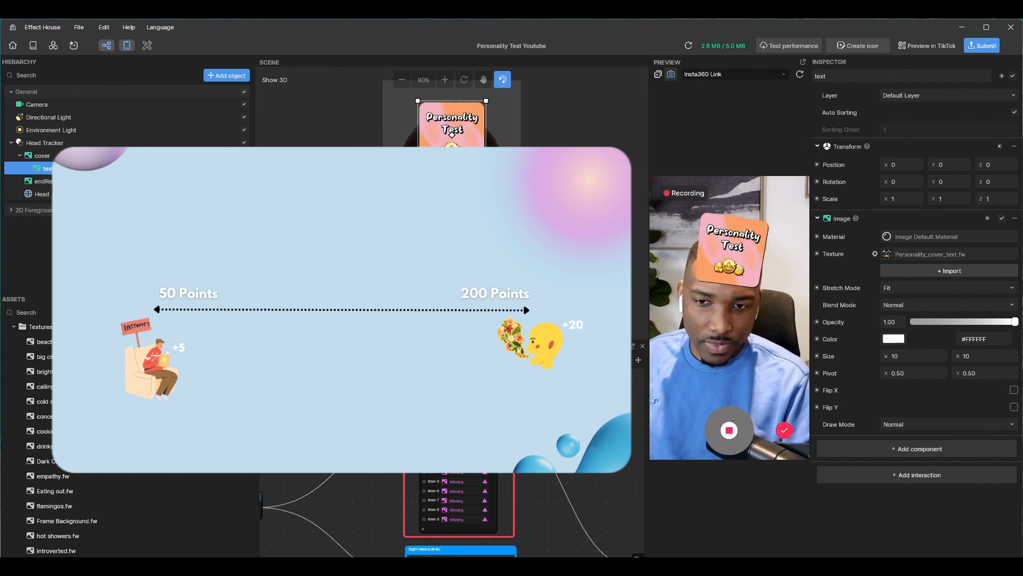
scroll(397, 391, up, 3)
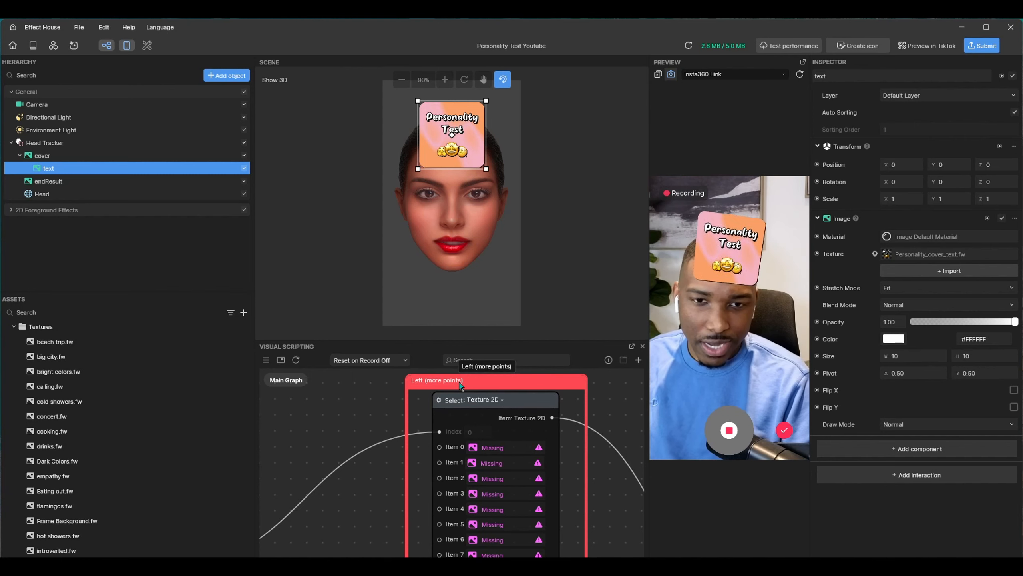
scroll(569, 463, down, 2)
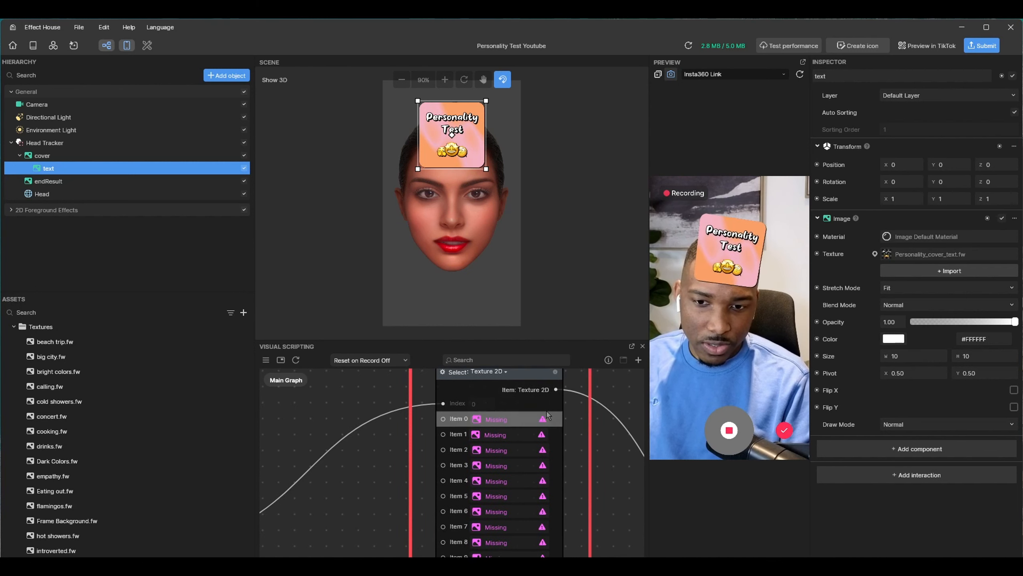
scroll(567, 499, down, 1)
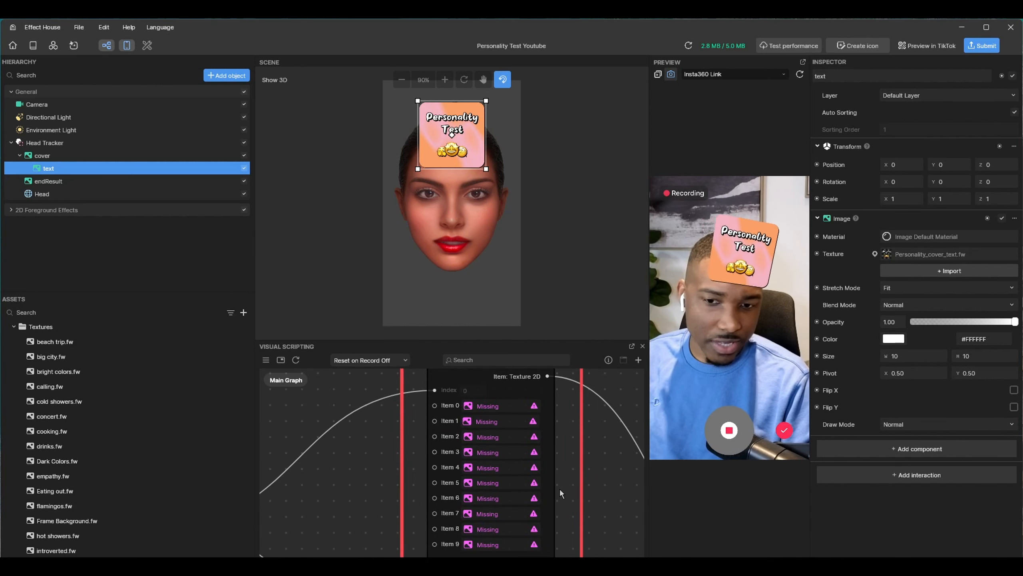
scroll(559, 487, down, 8)
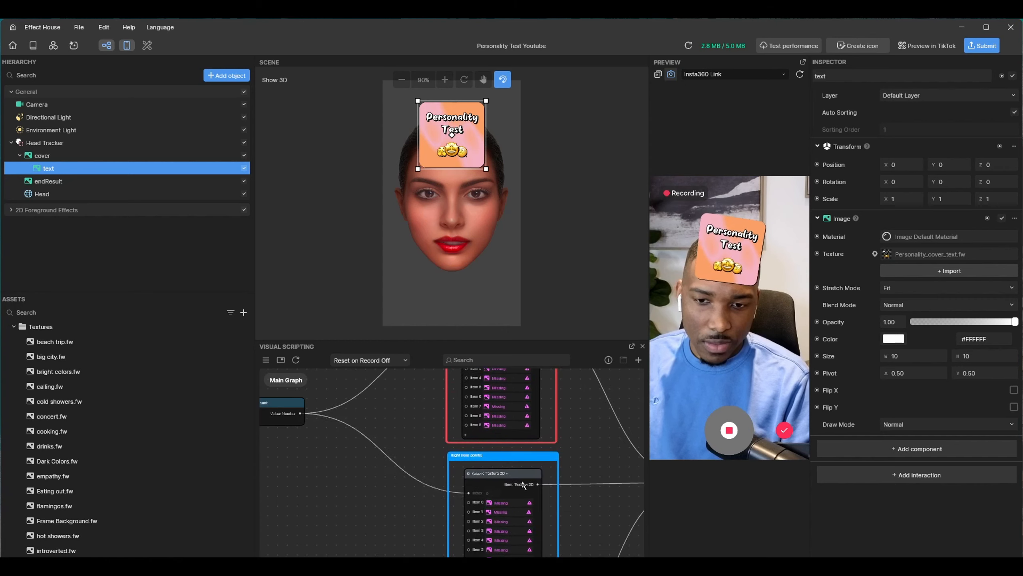
scroll(451, 454, up, 2)
middle_drag(452, 454, 440, 408)
click(490, 477)
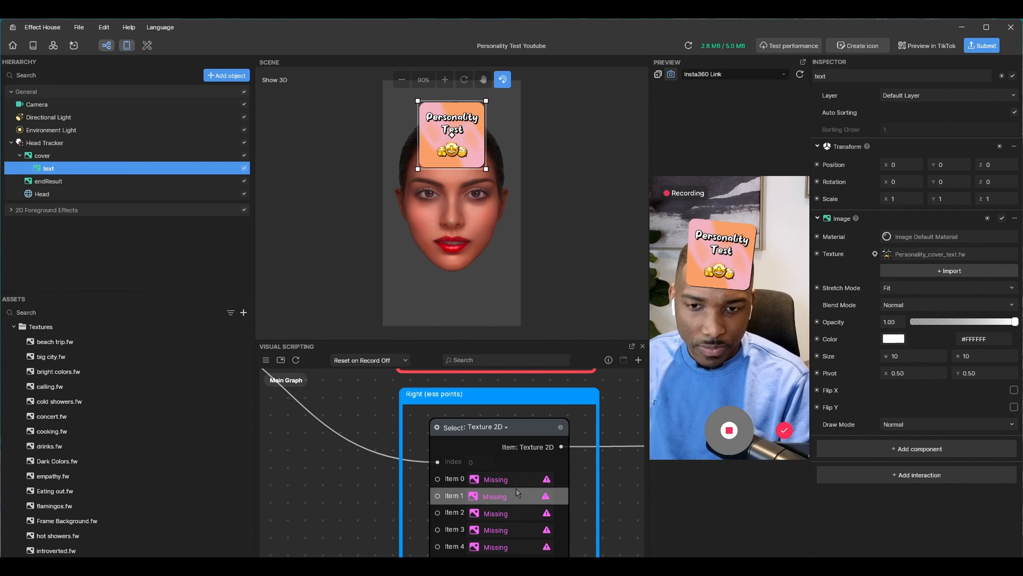
scroll(518, 493, down, 2)
middle_drag(582, 431, 602, 517)
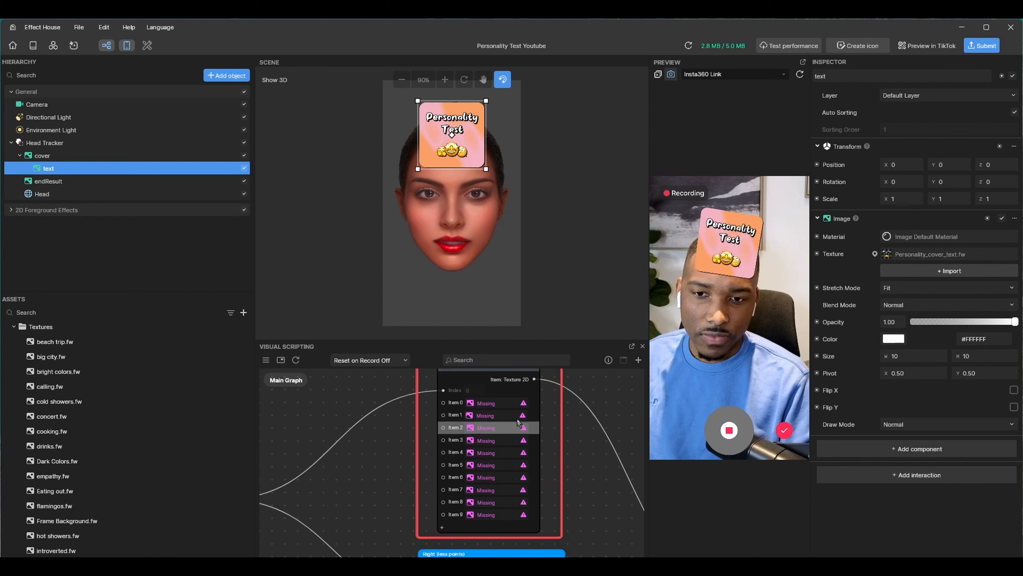
Fill Items 0–9 of the Left (more points) group with big city, bright colors, cold showers, concert, drinks, Eating out, lemonade, speed, flamingos and calling textures
scroll(518, 424, up, 3)
click(506, 402)
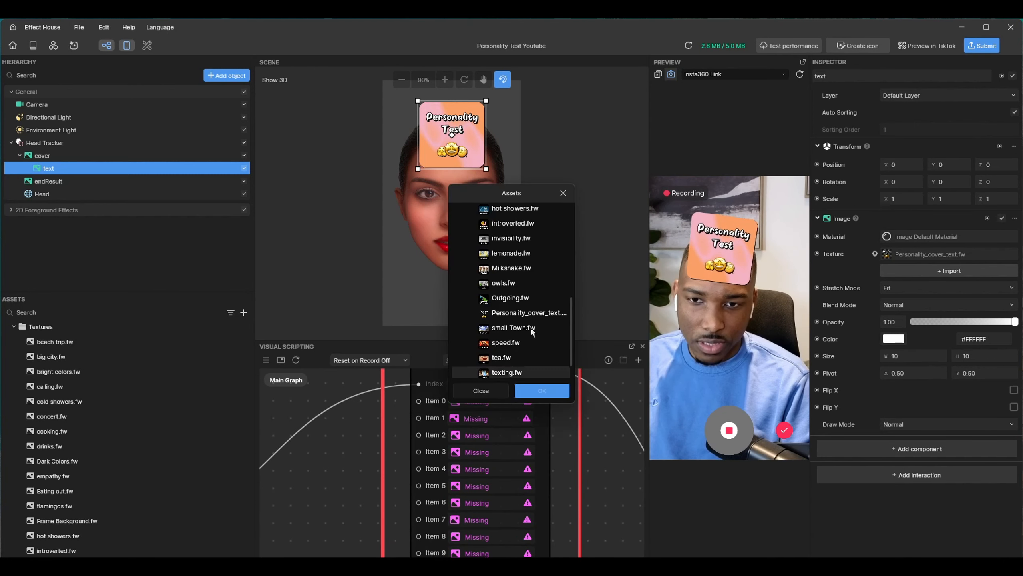
scroll(538, 262, up, 10)
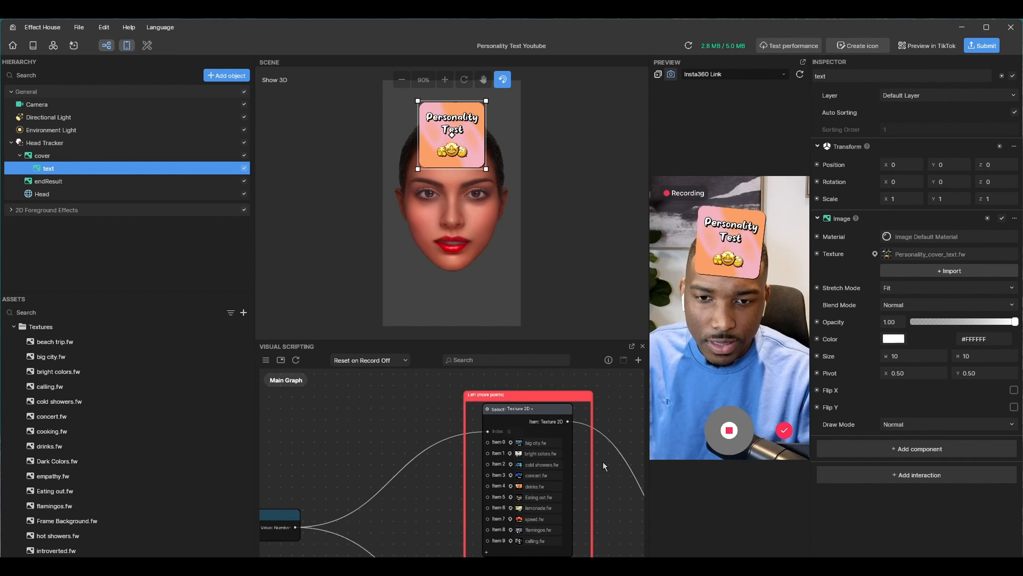
scroll(524, 455, up, 3)
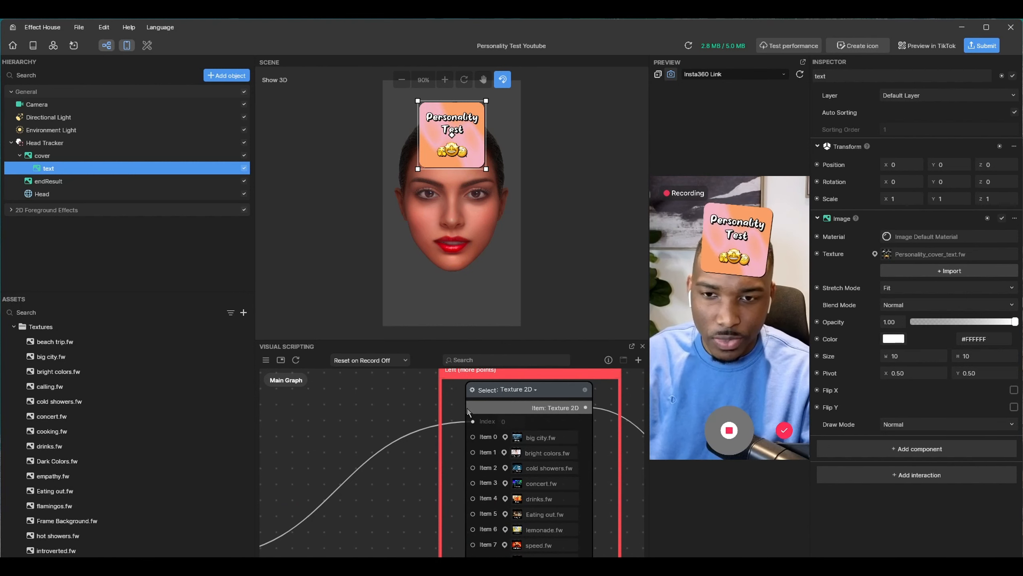
scroll(452, 388, down, 2)
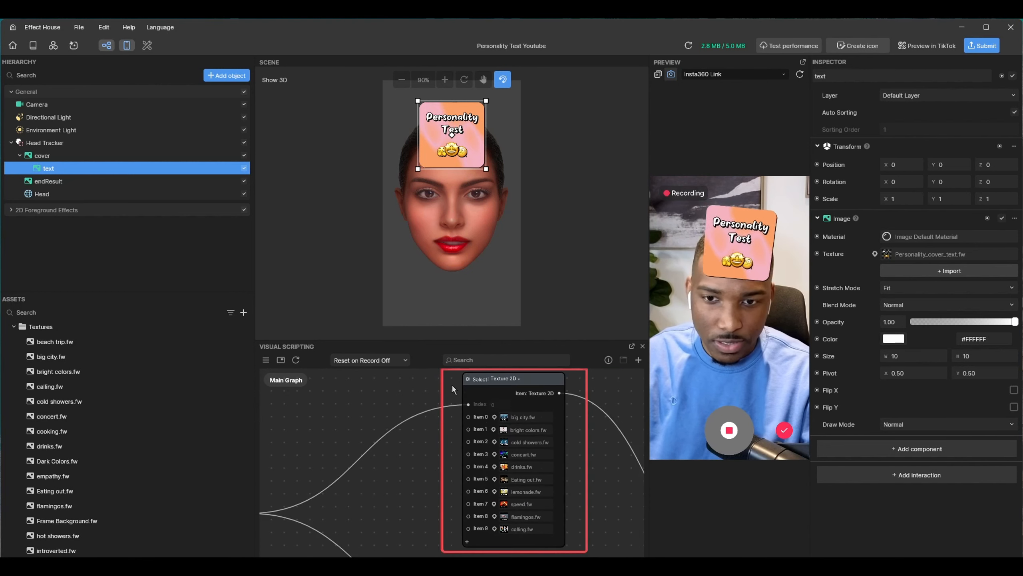
scroll(452, 388, down, 2)
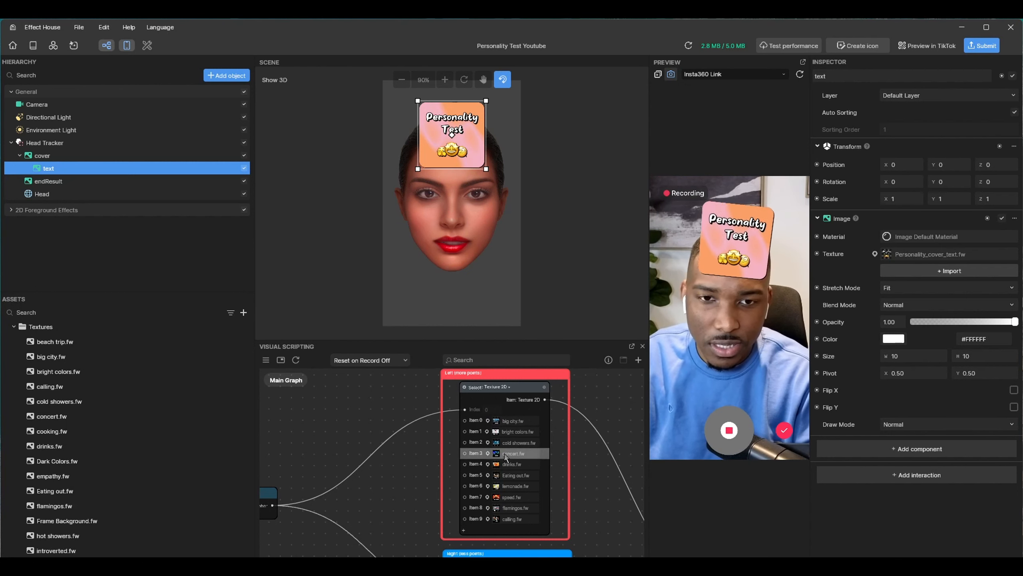
Move the Right (less points) group from below the Left (more points) group to beside it, roughly level with its items
middle_drag(586, 499, 585, 497)
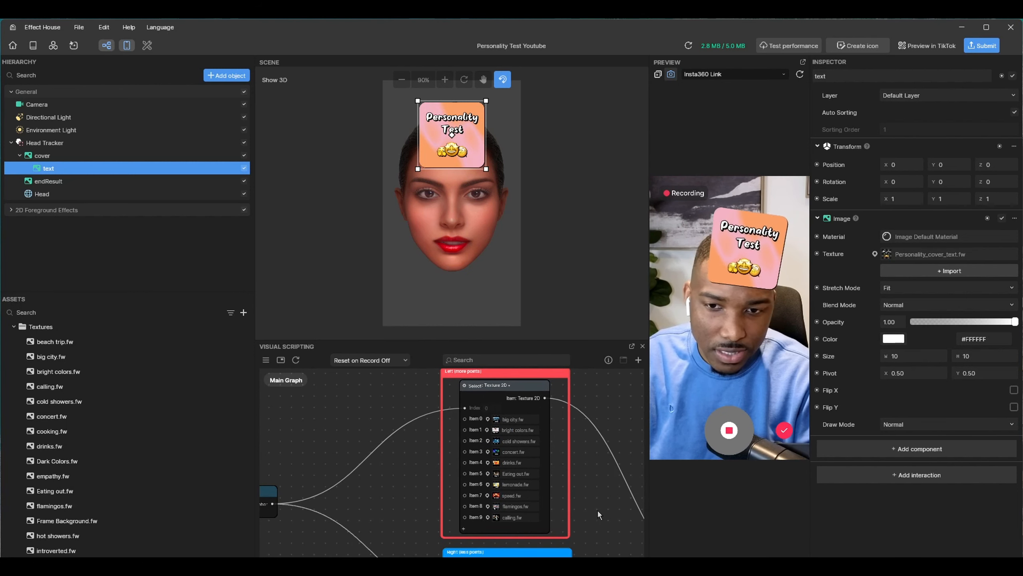
middle_drag(597, 509, 518, 399)
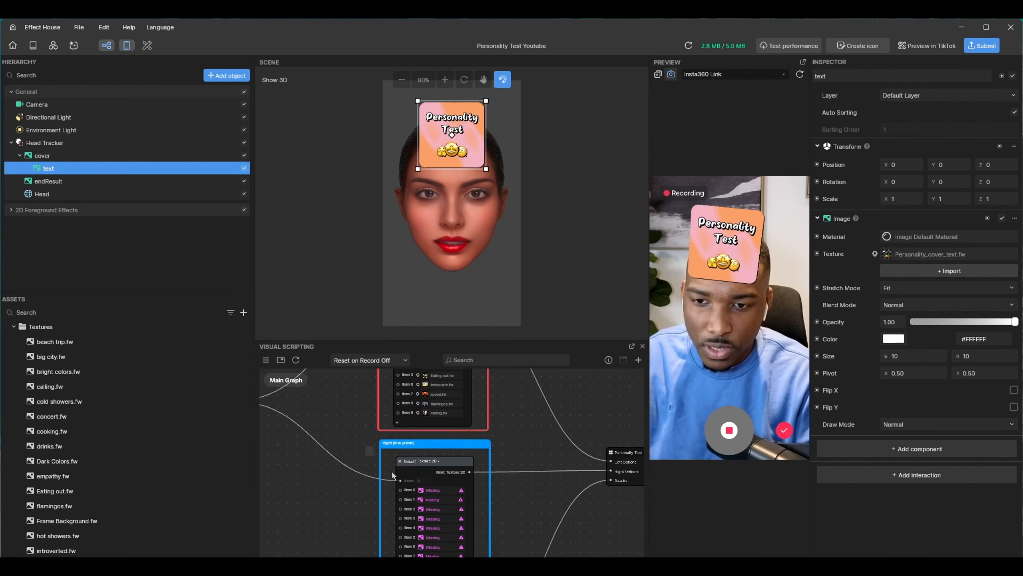
drag(463, 462, 586, 342)
middle_drag(506, 500, 472, 564)
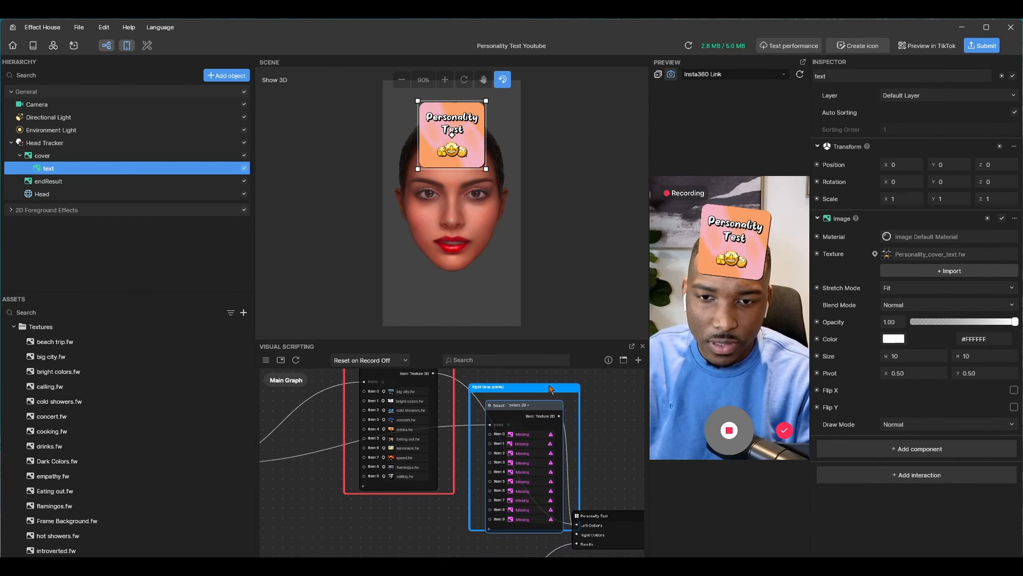
drag(548, 386, 551, 366)
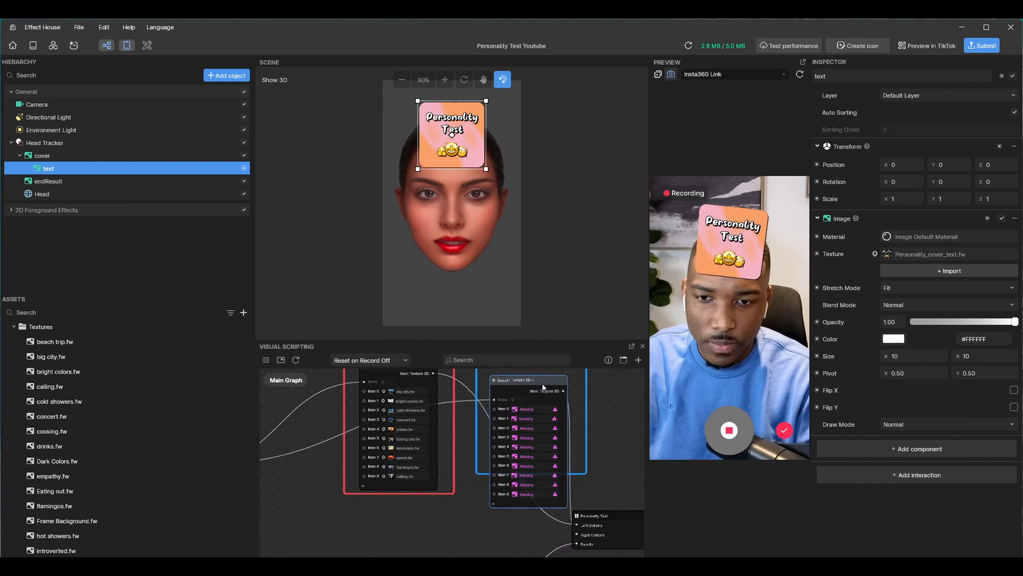
Assign the small Town.fw texture to Item 0 of the Right (less points) group, opposite big city.fw
scroll(418, 457, up, 5)
scroll(417, 469, down, 1)
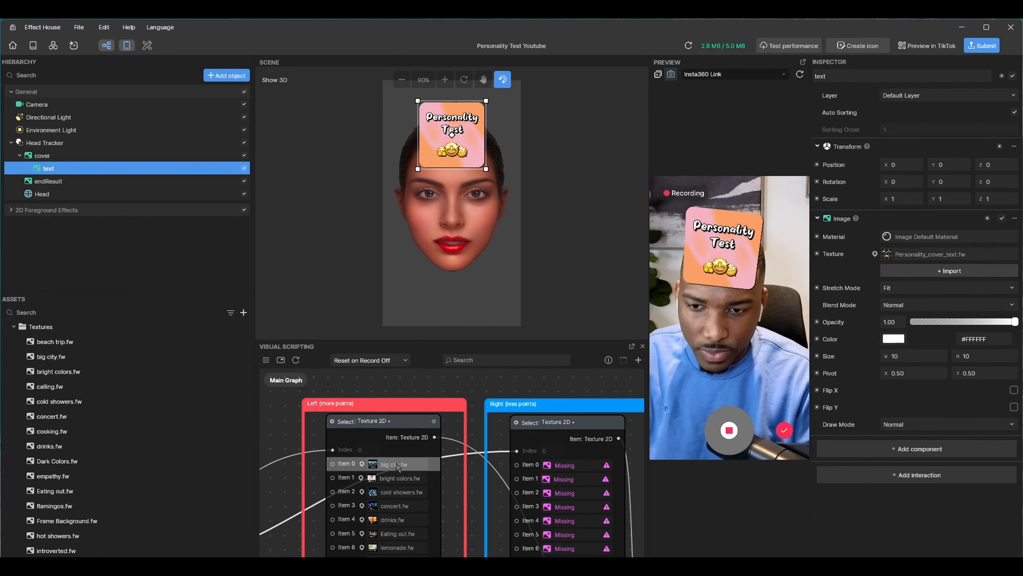
click(581, 468)
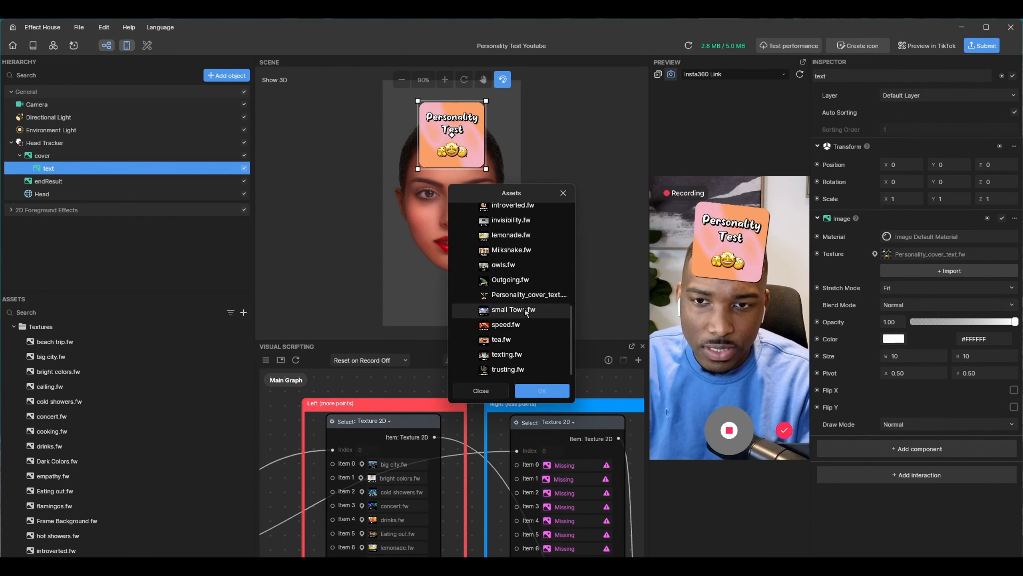
scroll(524, 312, up, 10)
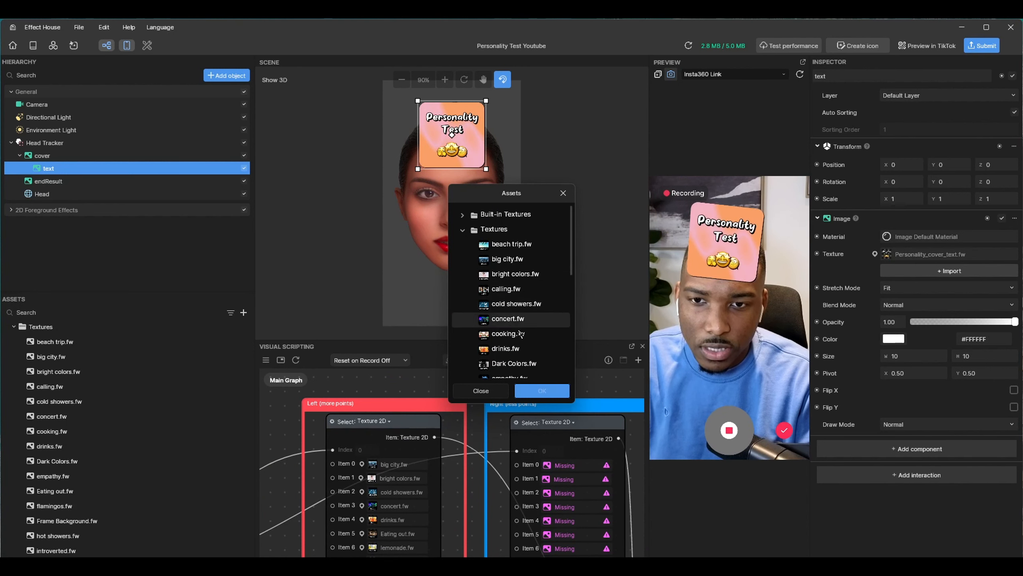
scroll(517, 319, down, 5)
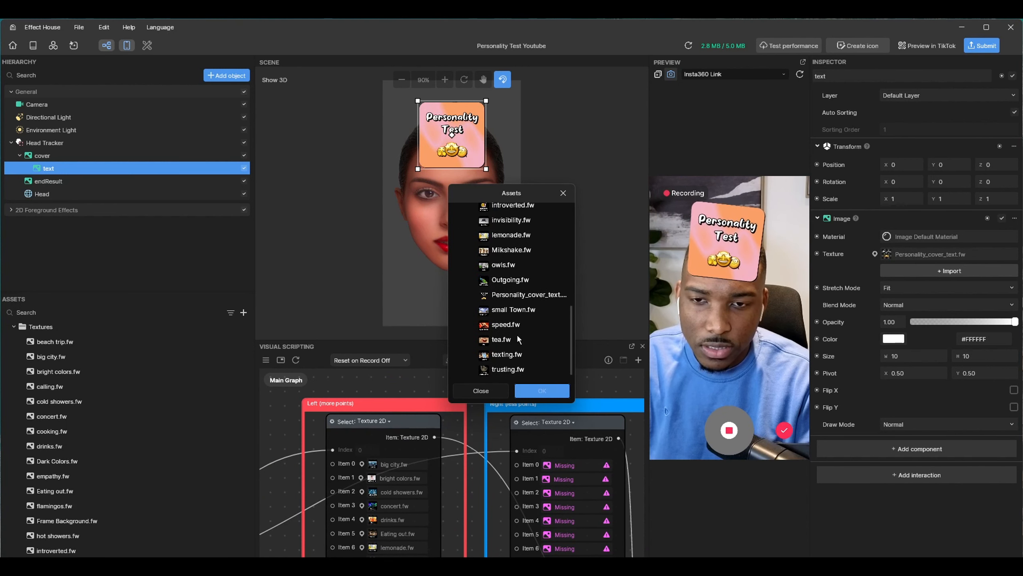
click(513, 310)
click(536, 389)
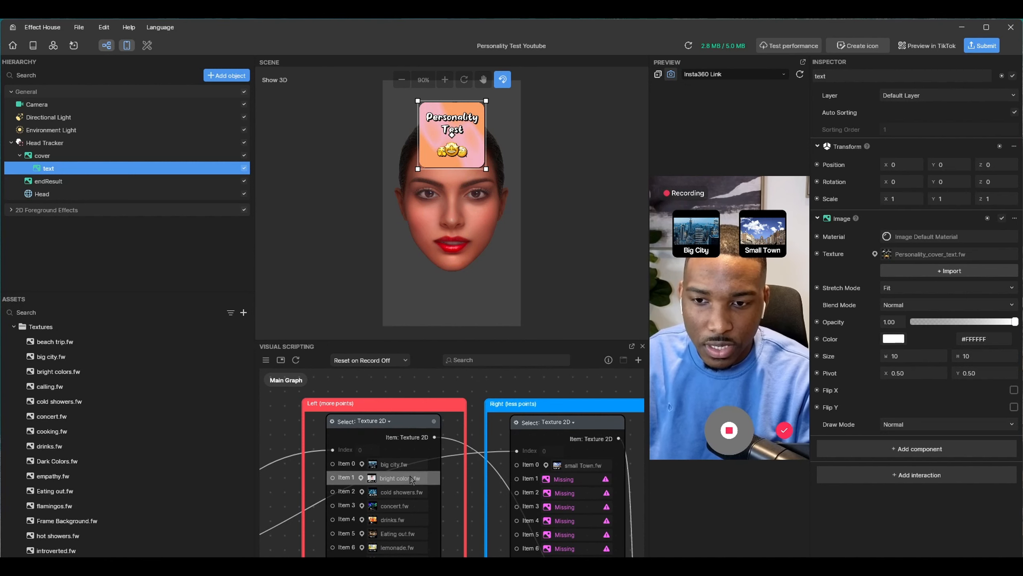
Assign the Dark Colors.fw texture to Item 1 of the Right (less points) group, opposite bright colors.fw
click(579, 481)
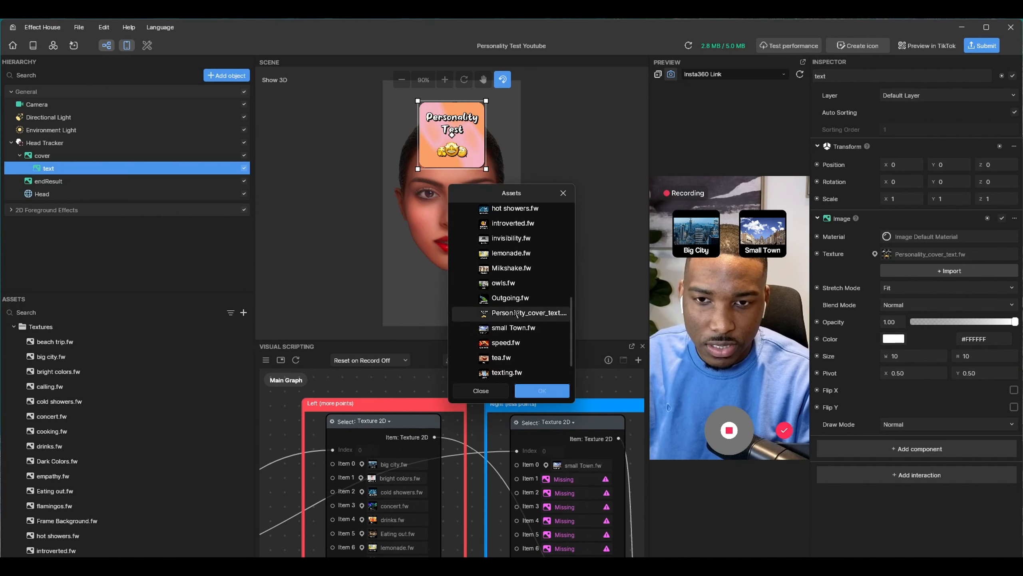
scroll(504, 294, up, 5)
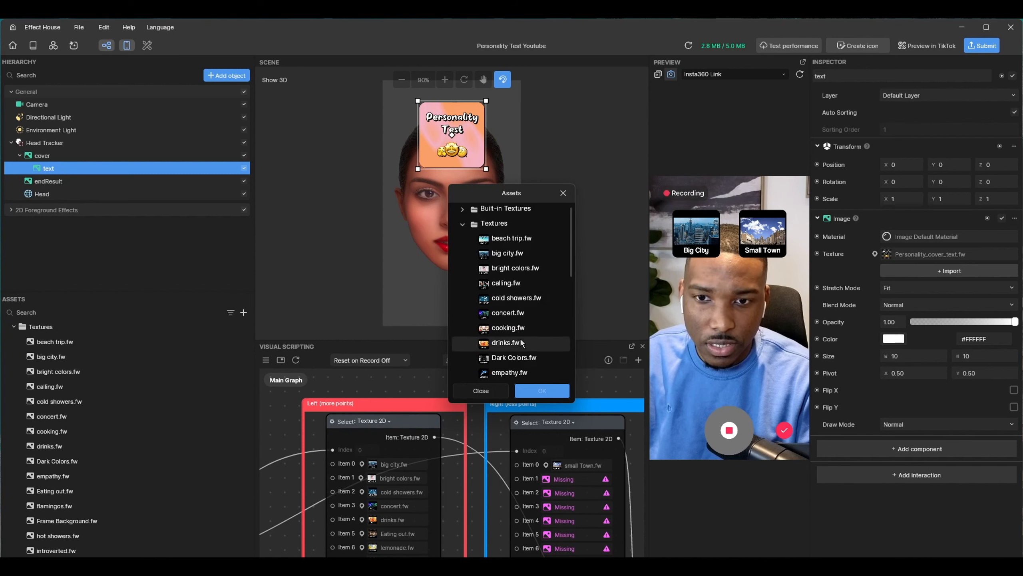
click(535, 390)
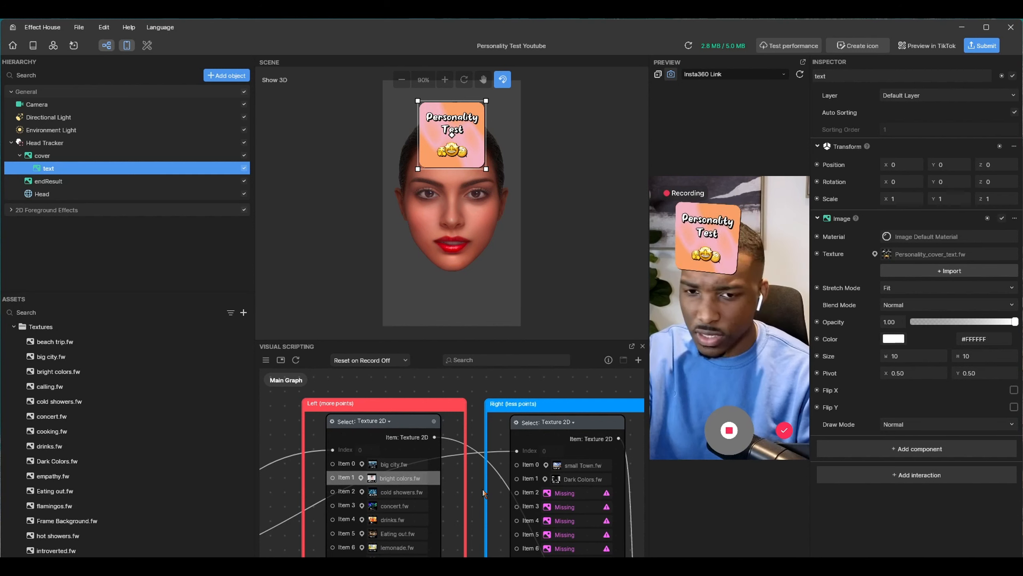
Shift the Personality Test node slightly closer to the Right (less points) group
scroll(496, 437, down, 3)
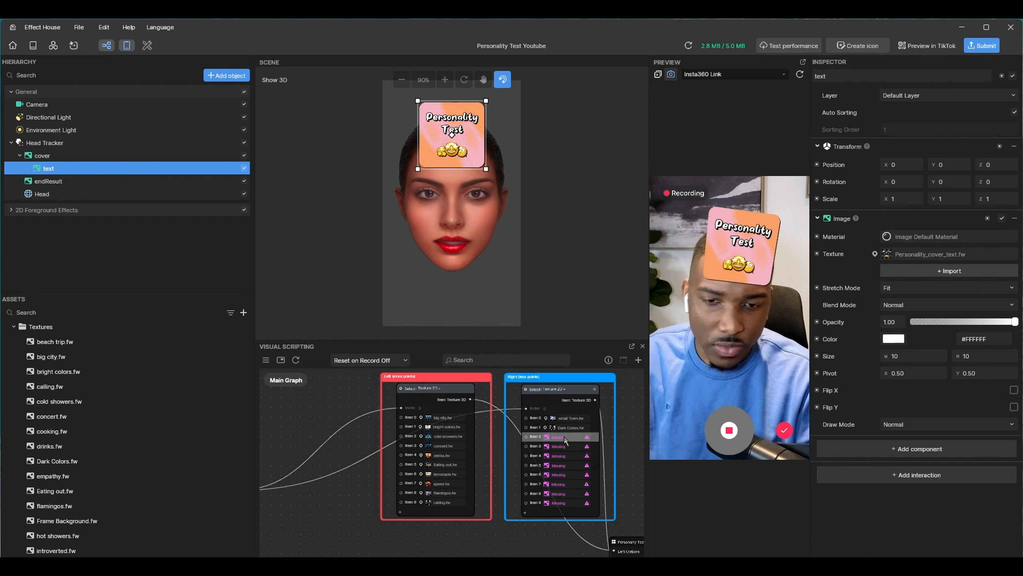
drag(617, 513, 553, 499)
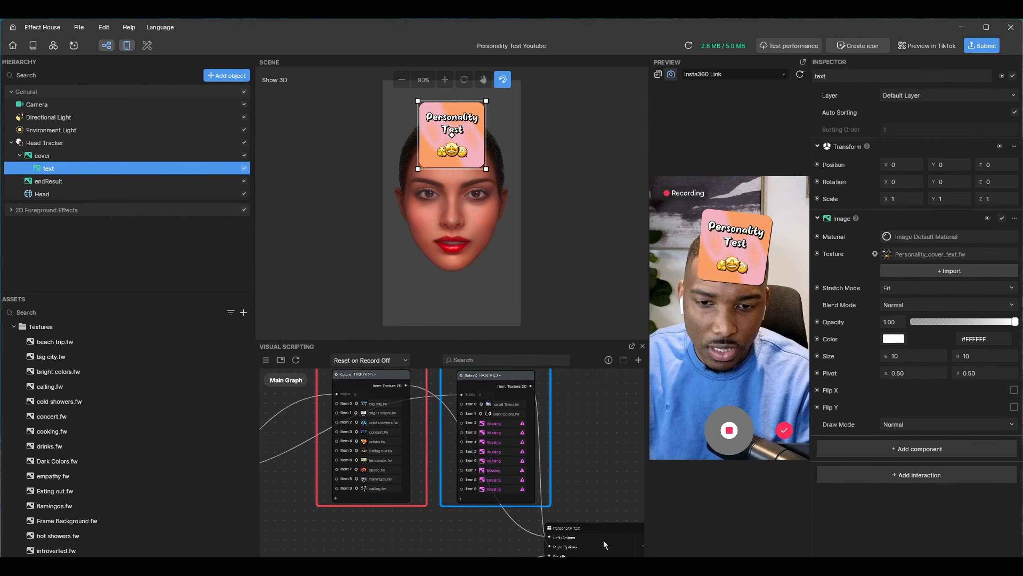
drag(593, 529, 540, 499)
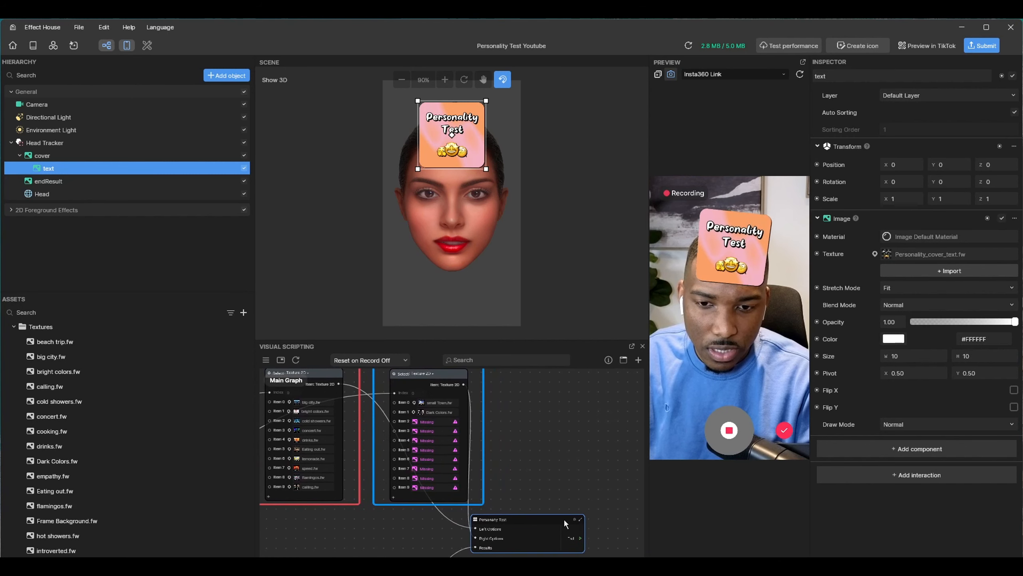
scroll(529, 454, down, 3)
scroll(528, 450, up, 3)
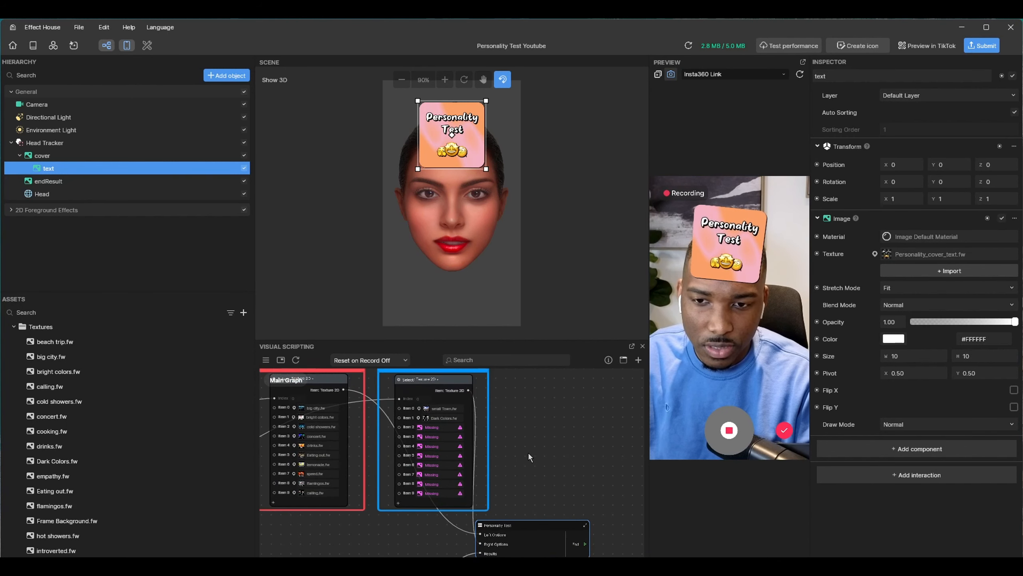
Examine the items of the Right (less points) group and the Left Options, Right Options and Results inputs of the Personality Test node
drag(528, 451, 550, 476)
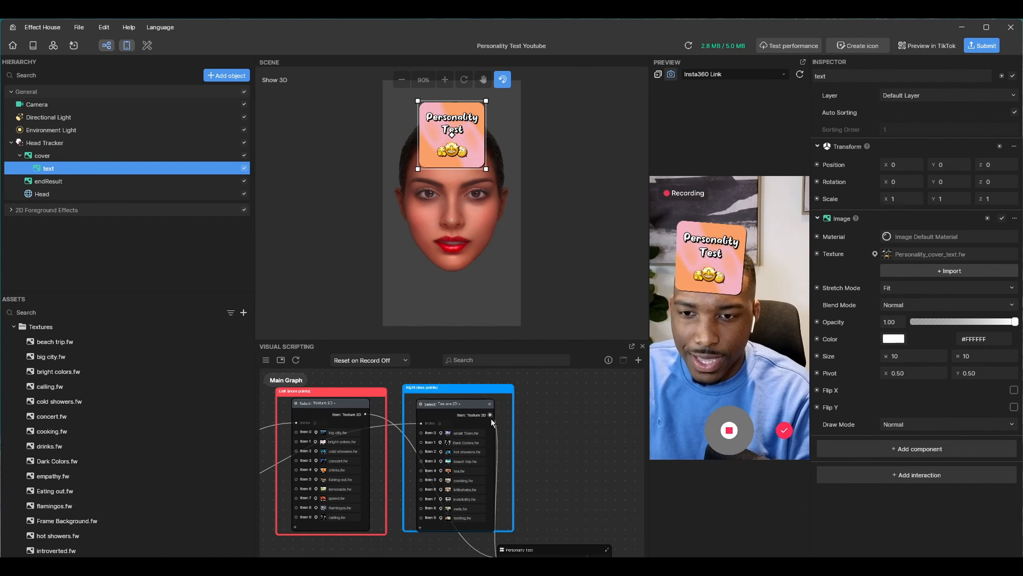
scroll(395, 451, up, 2)
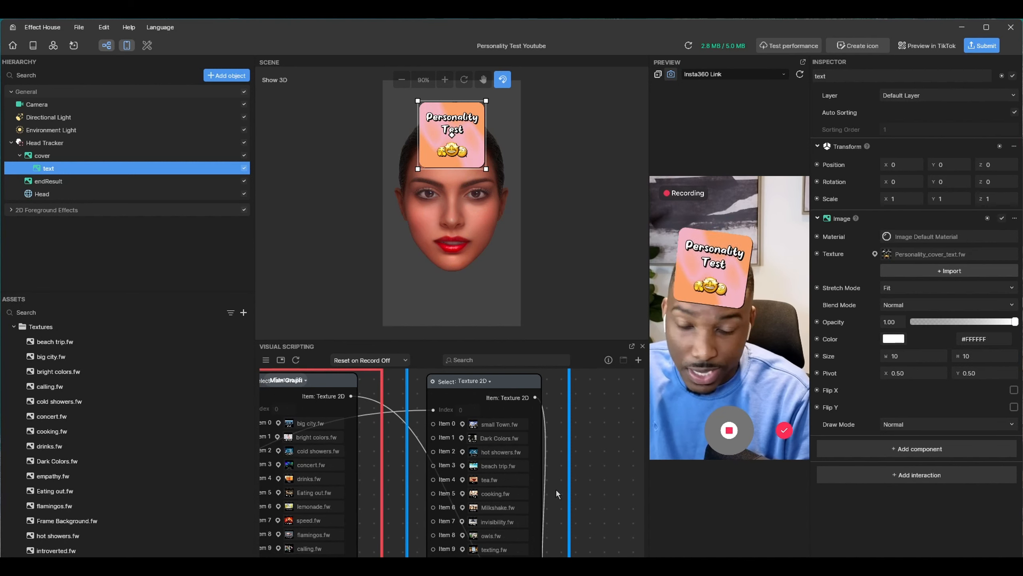
scroll(560, 488, down, 5)
middle_drag(598, 492, 531, 431)
scroll(508, 498, up, 5)
scroll(497, 490, up, 2)
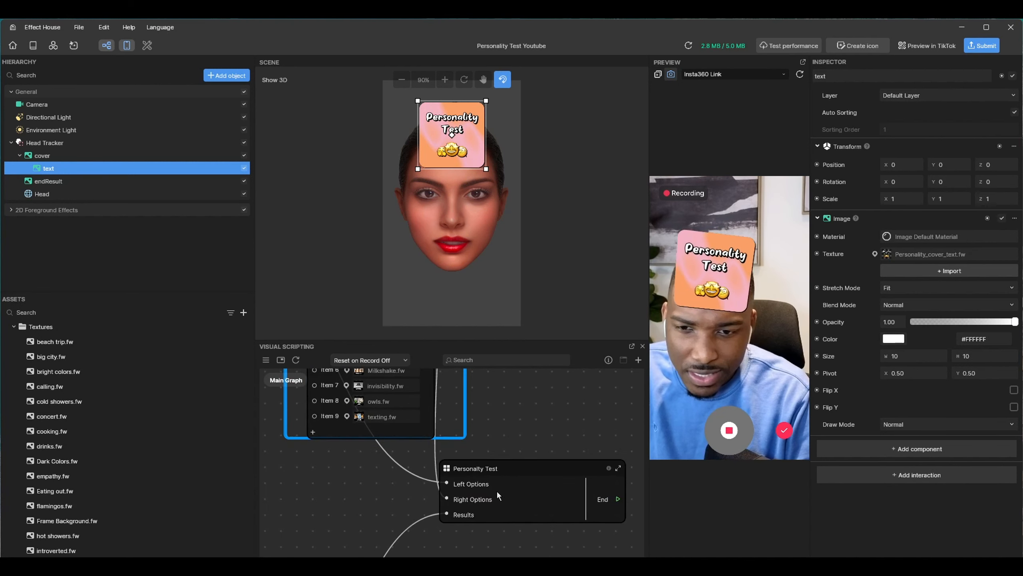
mouse_move(526, 468)
mouse_down()
mouse_move(532, 440)
mouse_move(532, 459)
mouse_up()
click(532, 420)
click(532, 426)
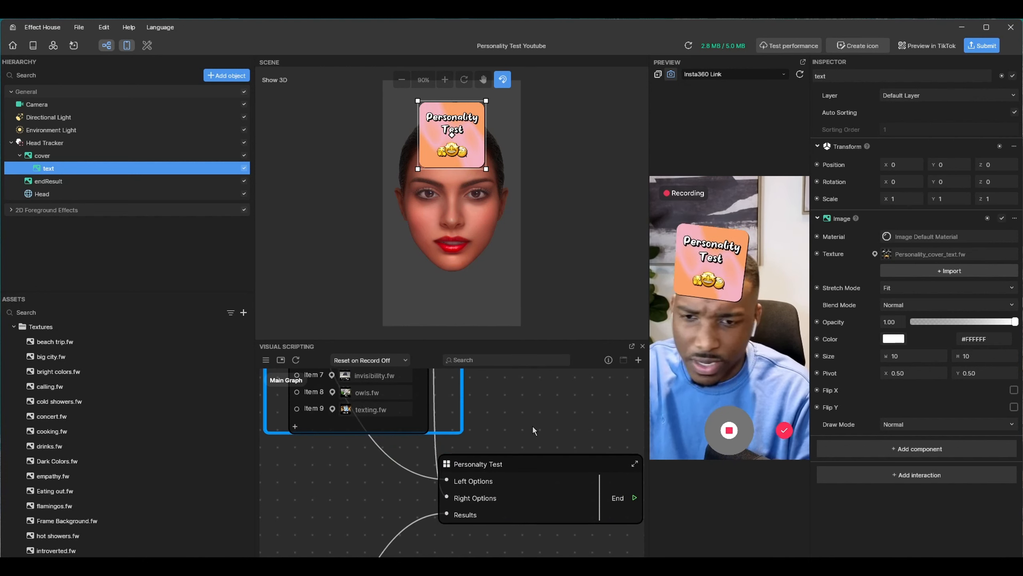
Compare the textures in the Left (more points) group with their opposites in the Right (less points) group, item by item
scroll(525, 395, down, 3)
middle_drag(523, 389, 549, 514)
scroll(549, 513, up, 1)
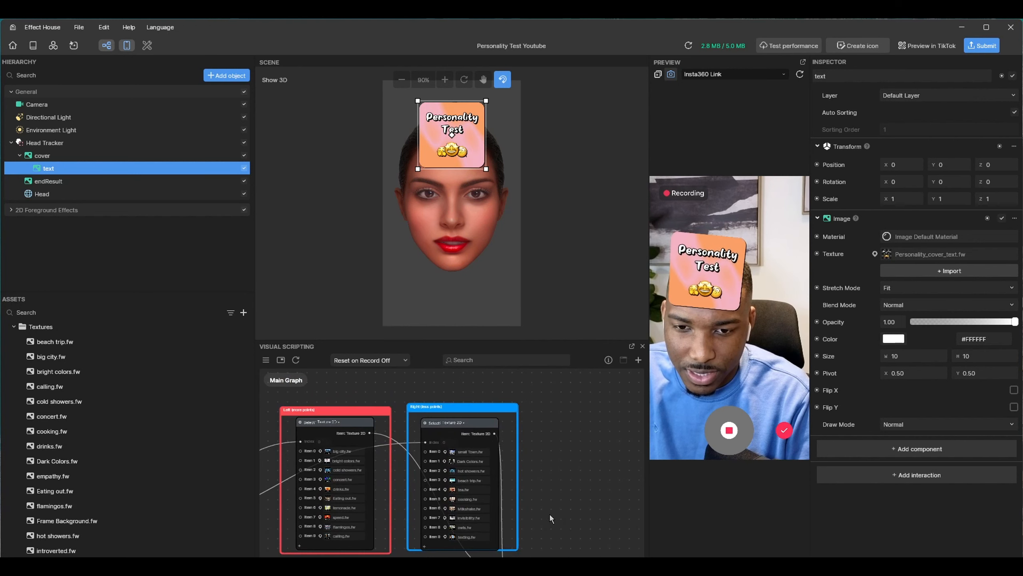
scroll(289, 416, up, 3)
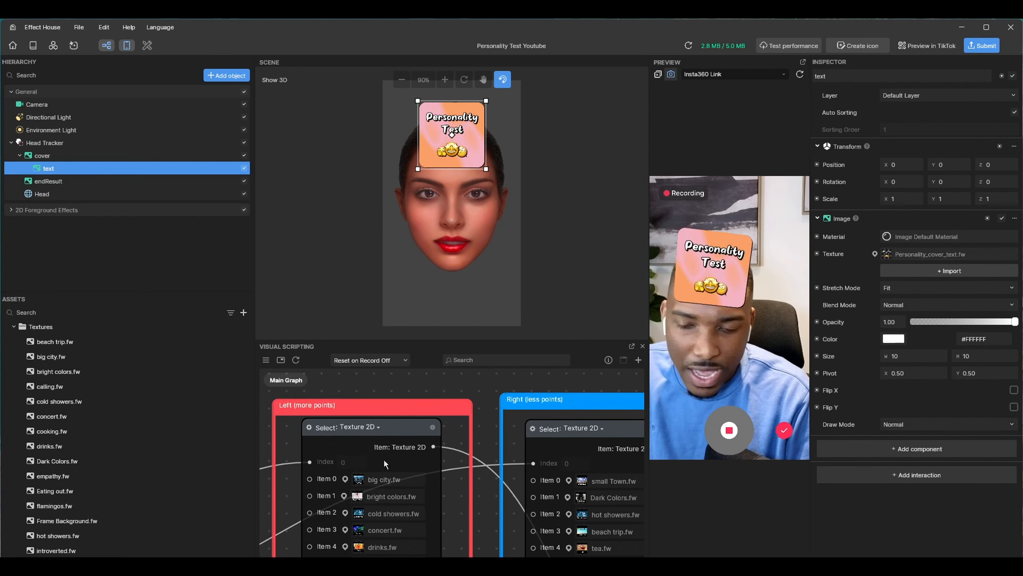
scroll(391, 455, down, 2)
scroll(355, 415, up, 2)
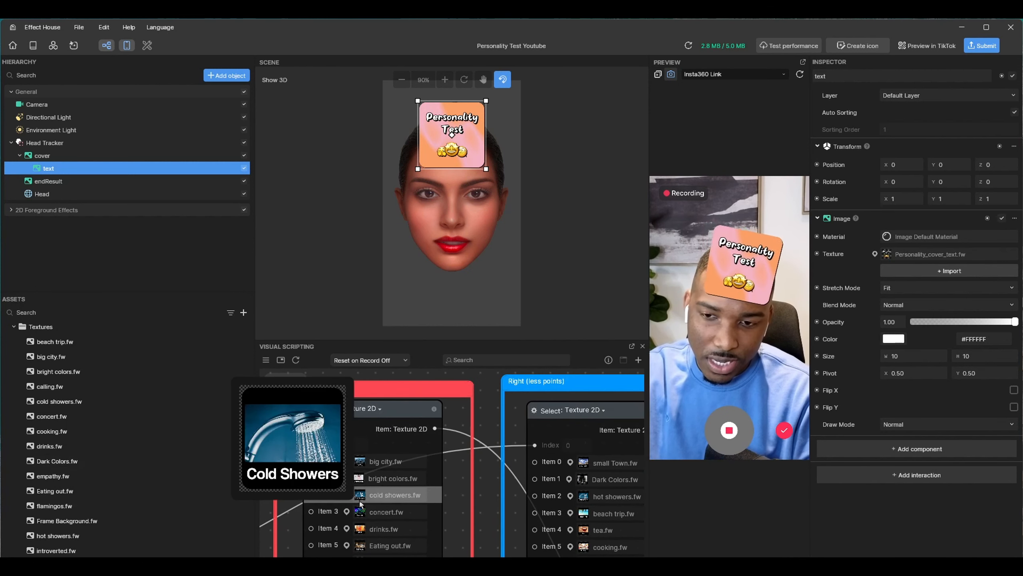
middle_drag(547, 410, 472, 417)
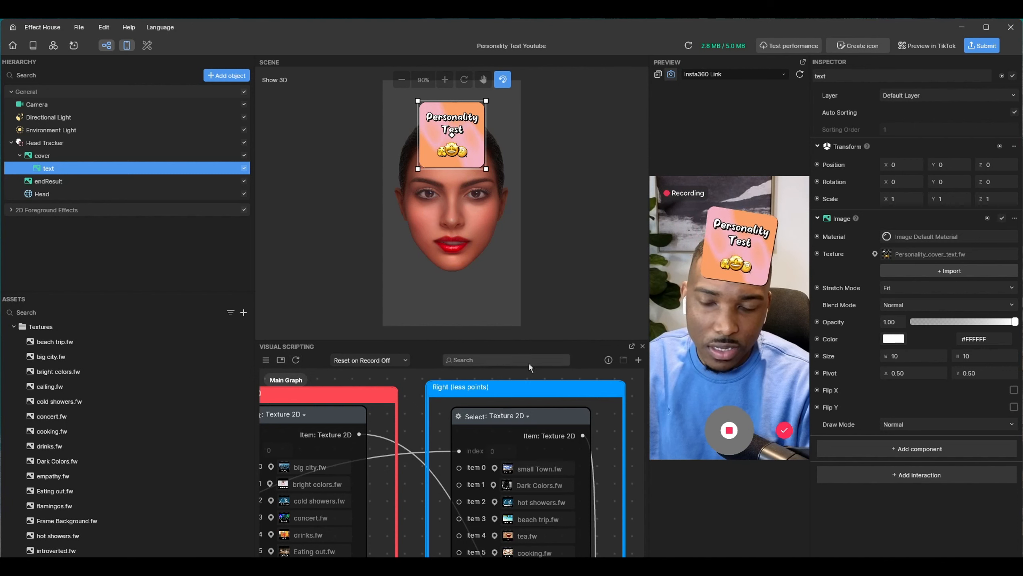
middle_drag(408, 407, 482, 431)
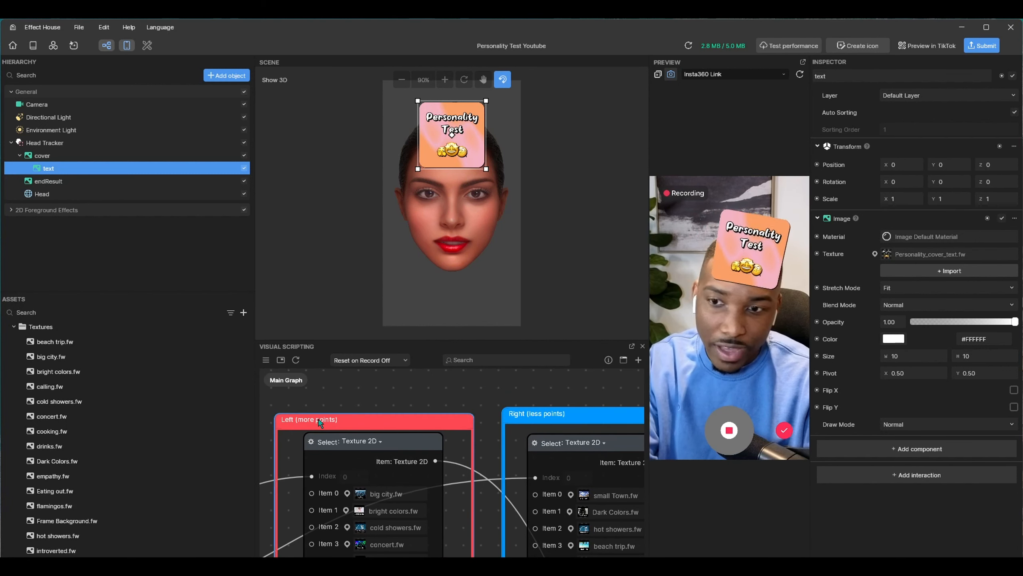
scroll(386, 444, up, 2)
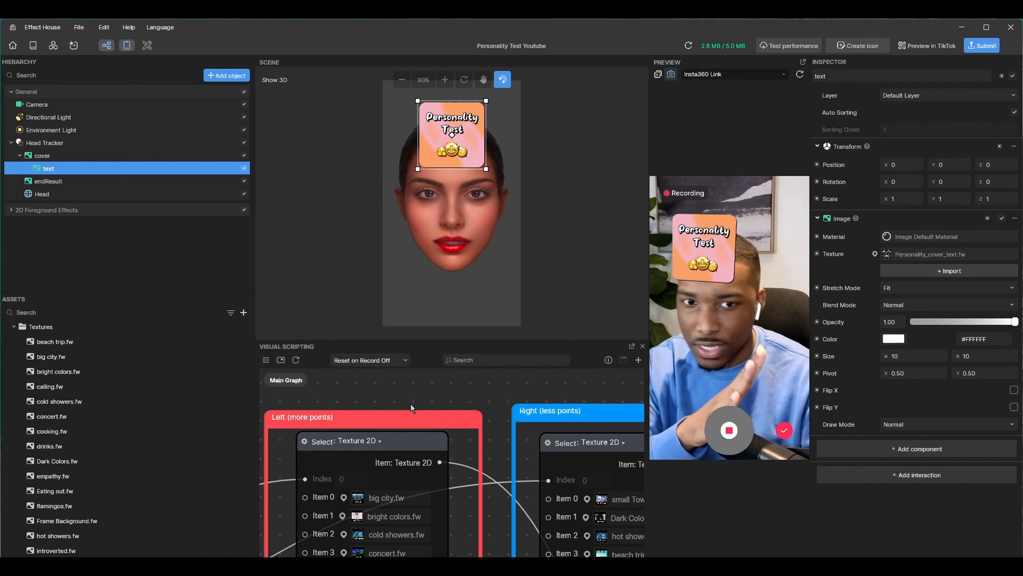
middle_drag(443, 392, 326, 399)
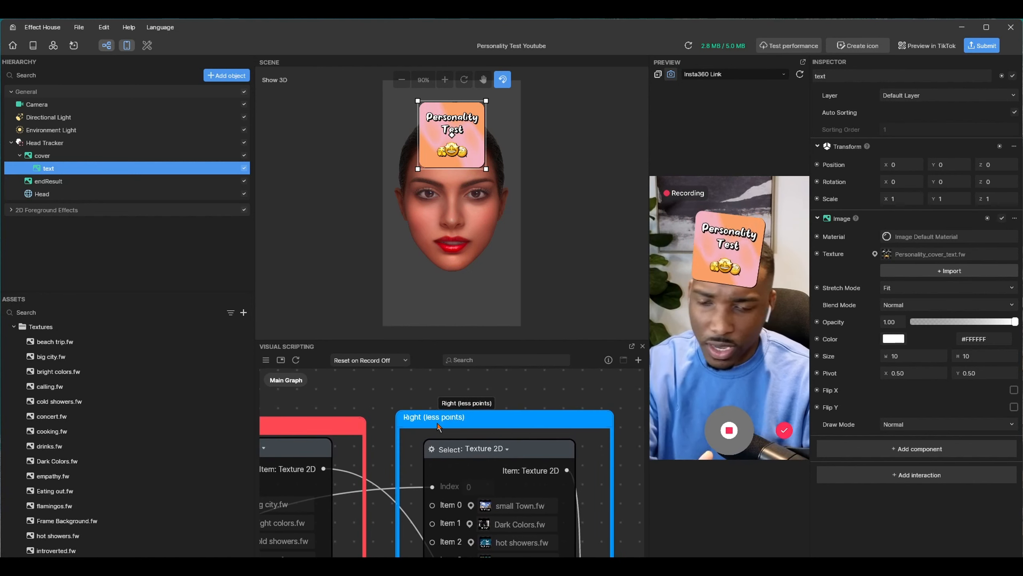
middle_drag(446, 408, 423, 401)
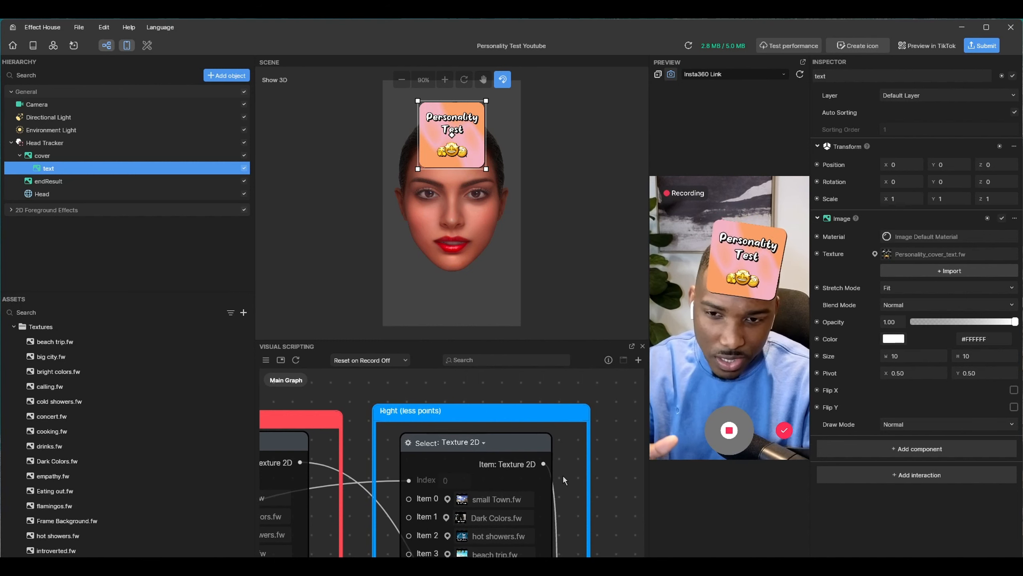
middle_drag(563, 475, 548, 433)
scroll(547, 430, down, 1)
scroll(526, 439, up, 1)
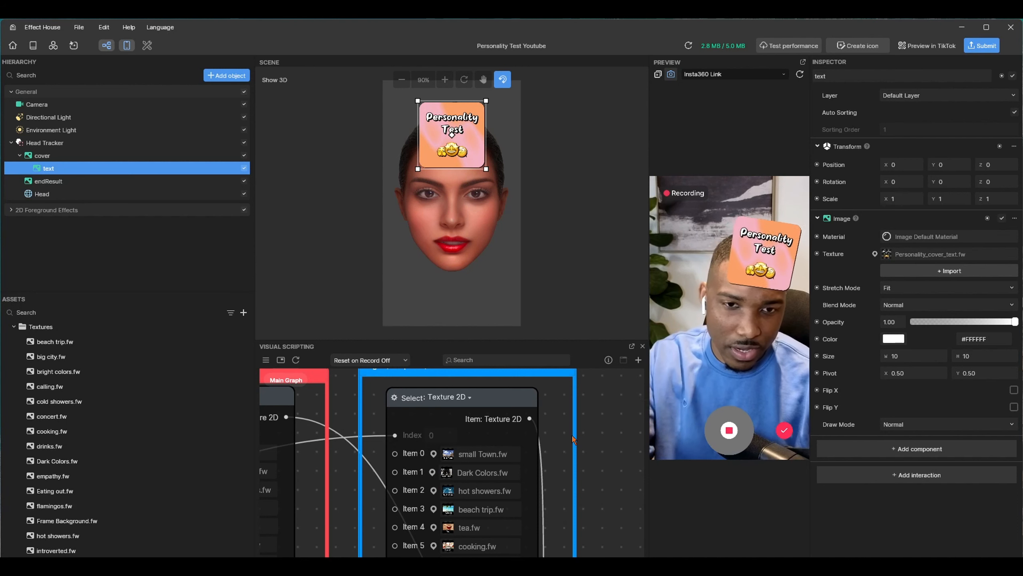
Examine the item slots of the Results group and how they relate to the Left (more points) and Right (less points) groups
scroll(559, 494, down, 5)
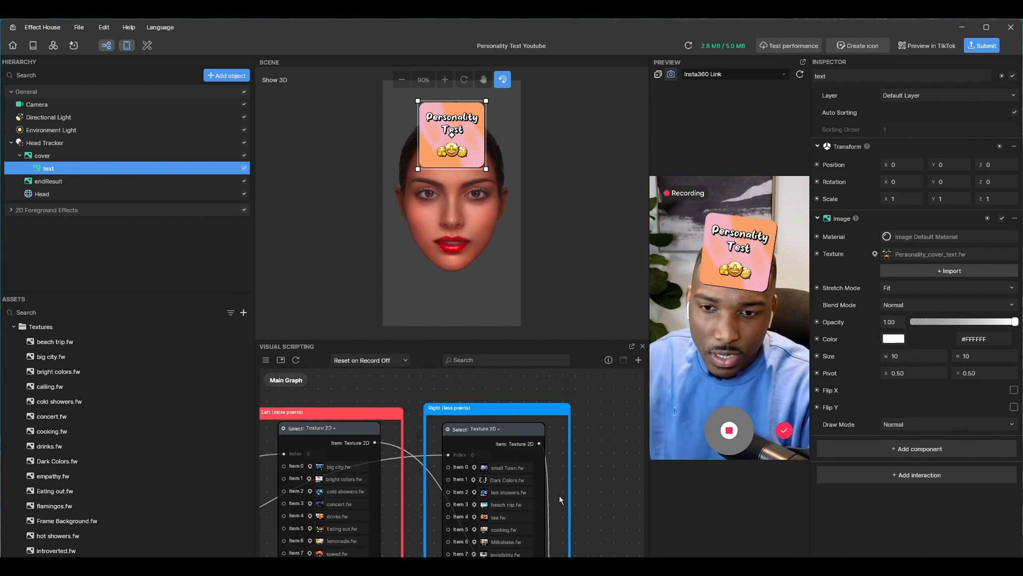
middle_drag(582, 510, 569, 331)
middle_drag(479, 500, 507, 377)
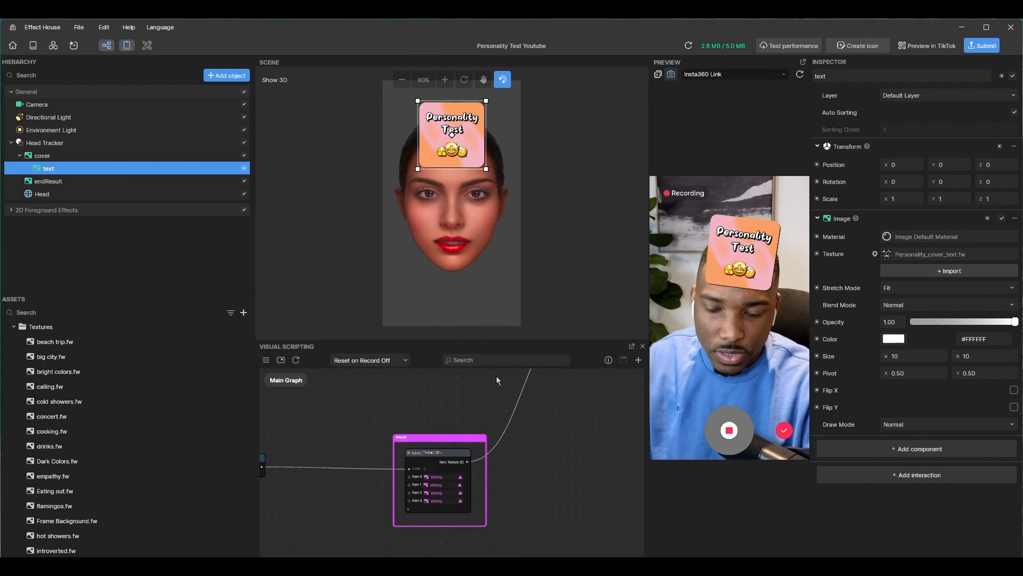
scroll(434, 495, up, 3)
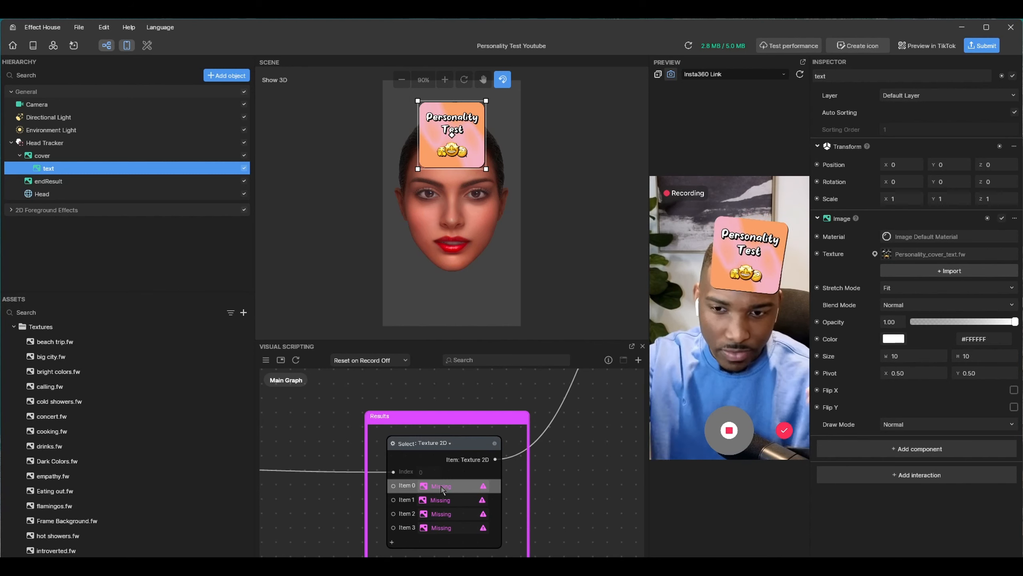
scroll(442, 489, down, 6)
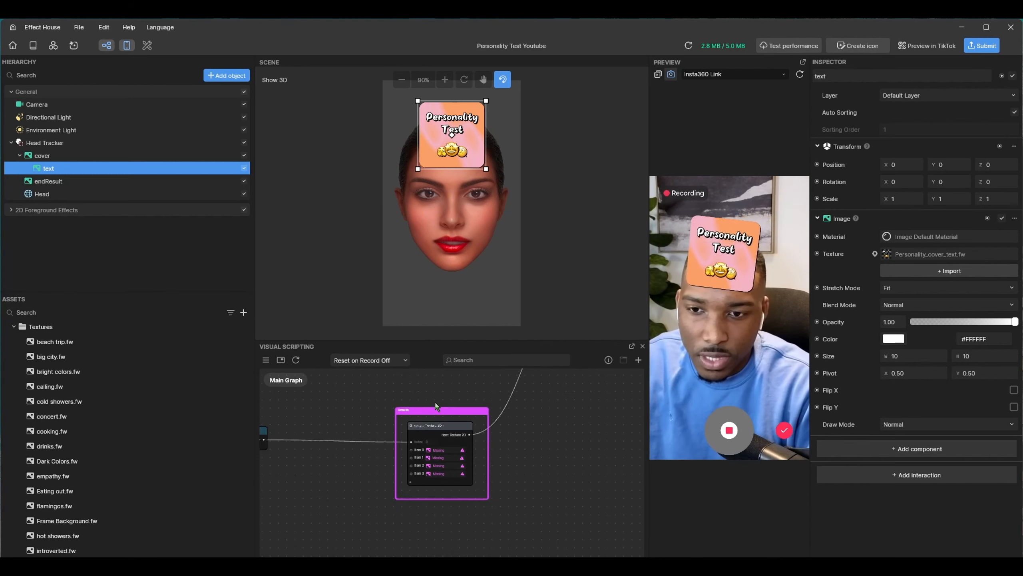
scroll(454, 433, up, 5)
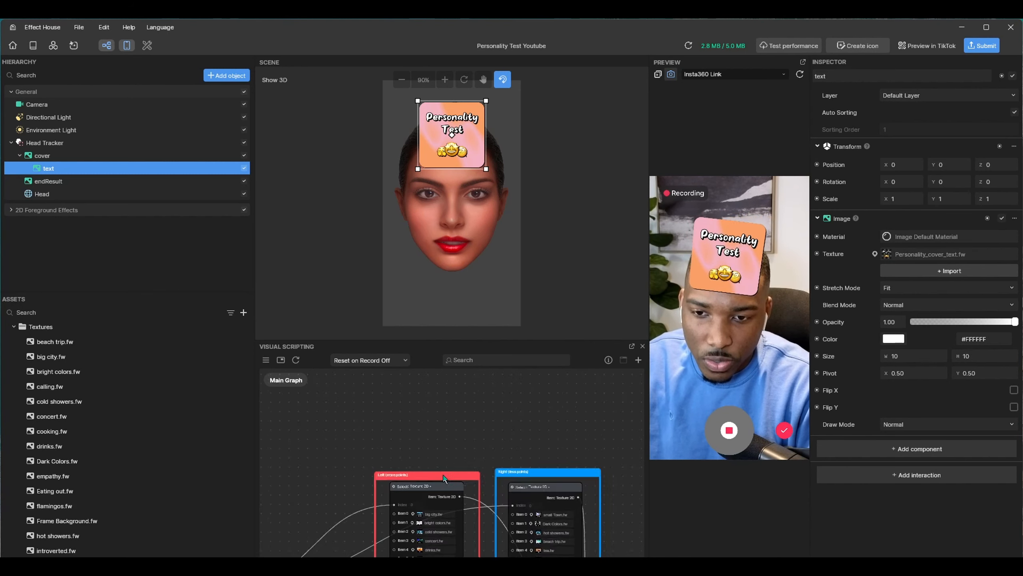
scroll(414, 407, up, 3)
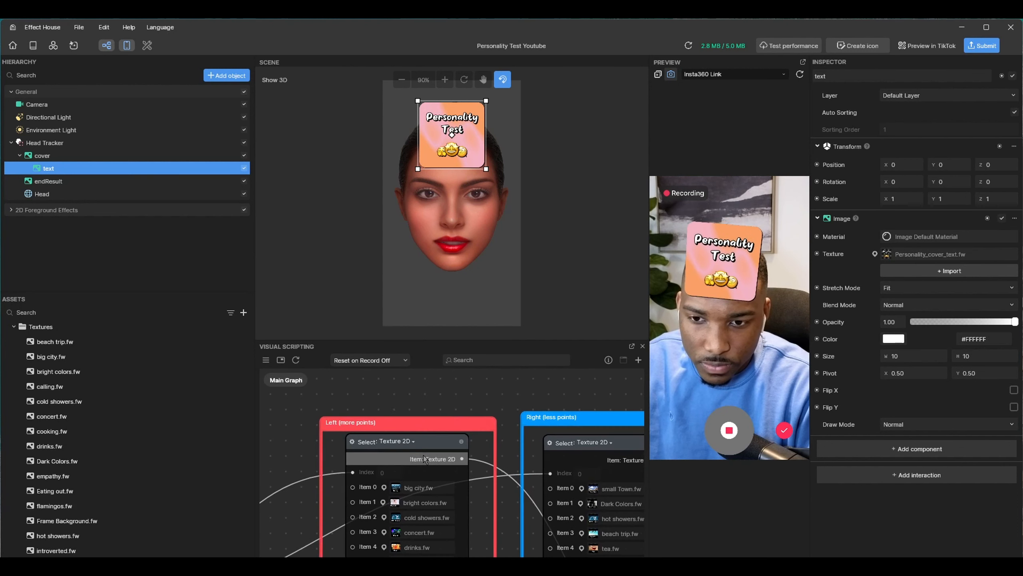
scroll(436, 391, down, 2)
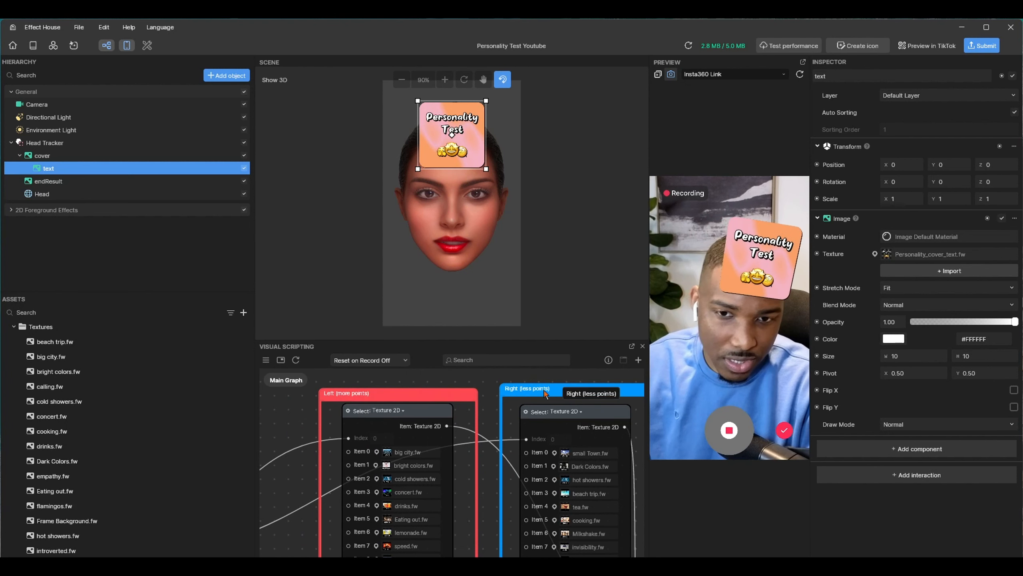
scroll(397, 469, down, 1)
scroll(547, 451, up, 2)
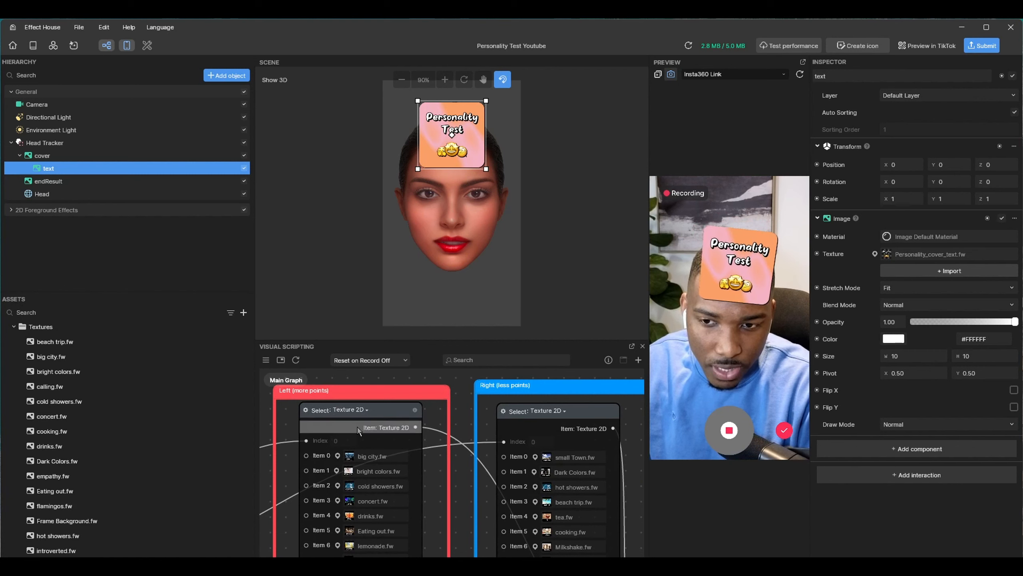
Assign the introverted.fw texture to Item 0 of the Results group
scroll(322, 482, down, 3)
middle_drag(309, 522, 312, 374)
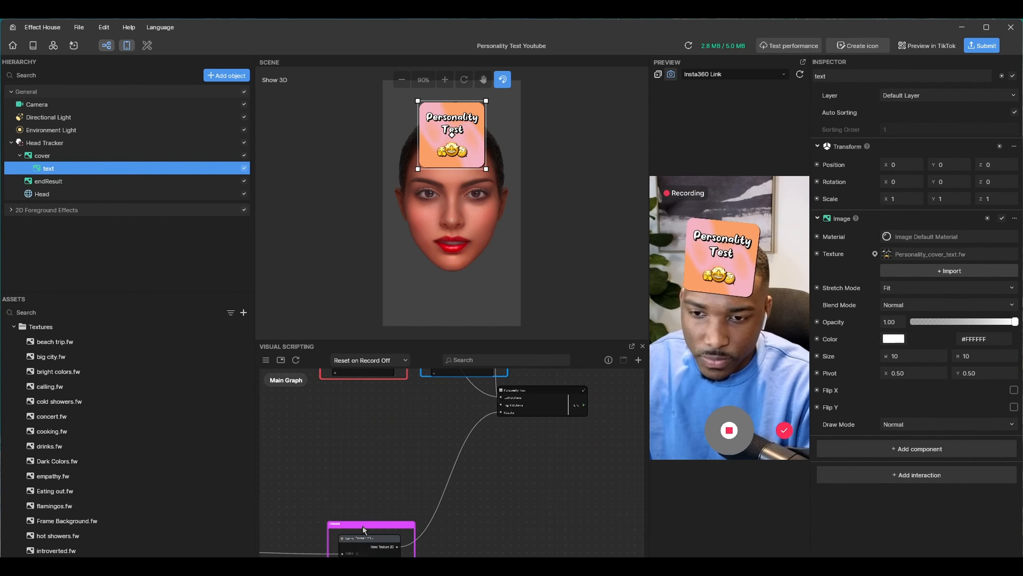
scroll(363, 525, up, 2)
middle_drag(358, 498, 363, 404)
scroll(372, 485, up, 1)
click(374, 460)
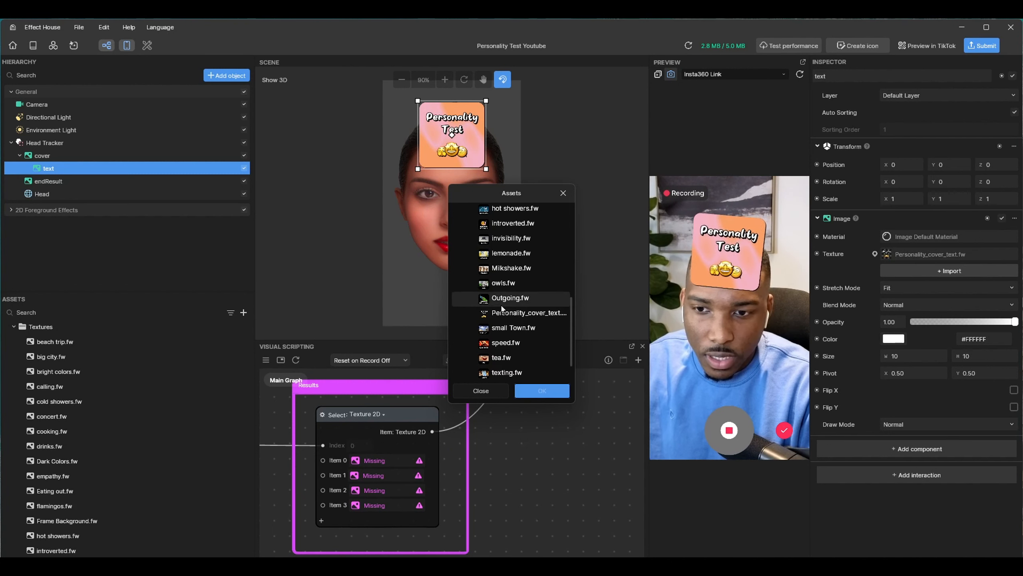
scroll(504, 290, up, 5)
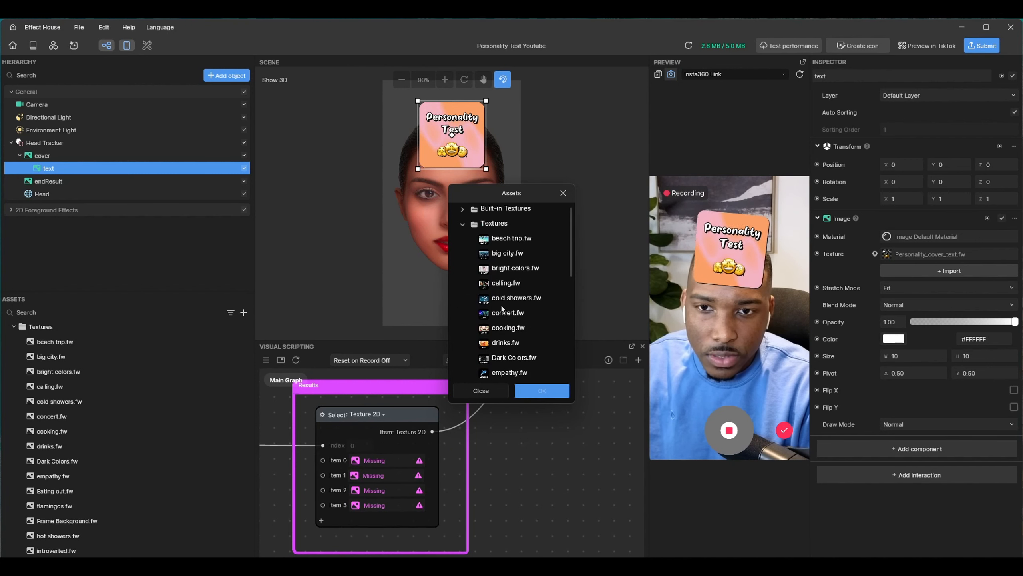
scroll(509, 250, down, 3)
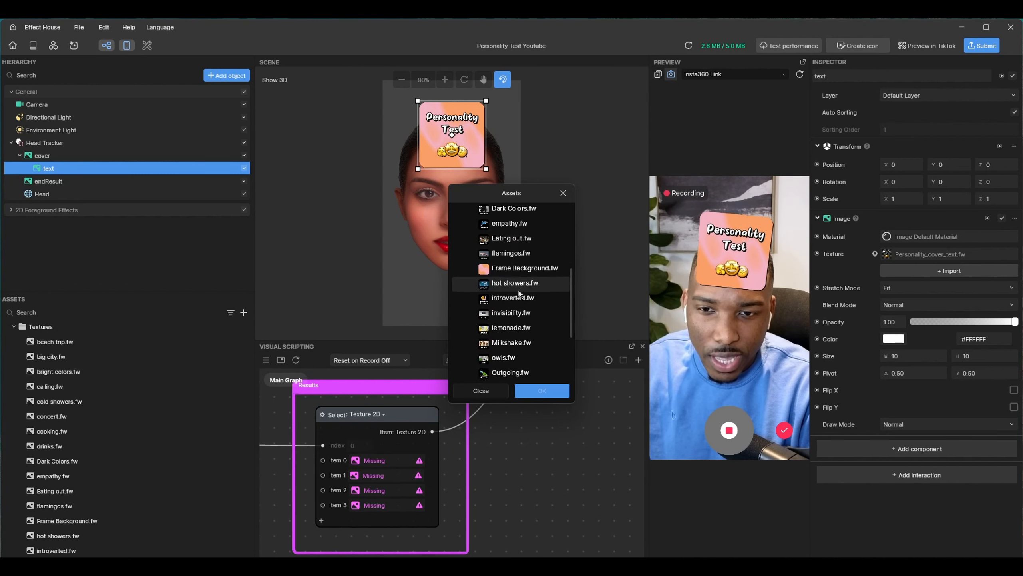
scroll(512, 262, down, 2)
scroll(520, 298, up, 5)
scroll(525, 313, down, 3)
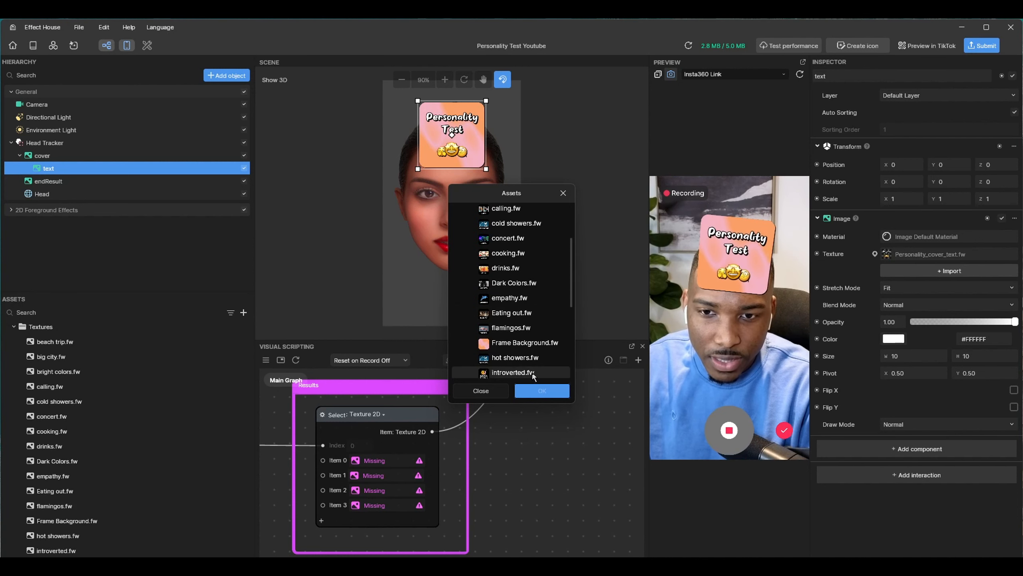
click(524, 373)
click(535, 390)
Assign the empathy.fw texture to Item 1 of the Results group
click(405, 476)
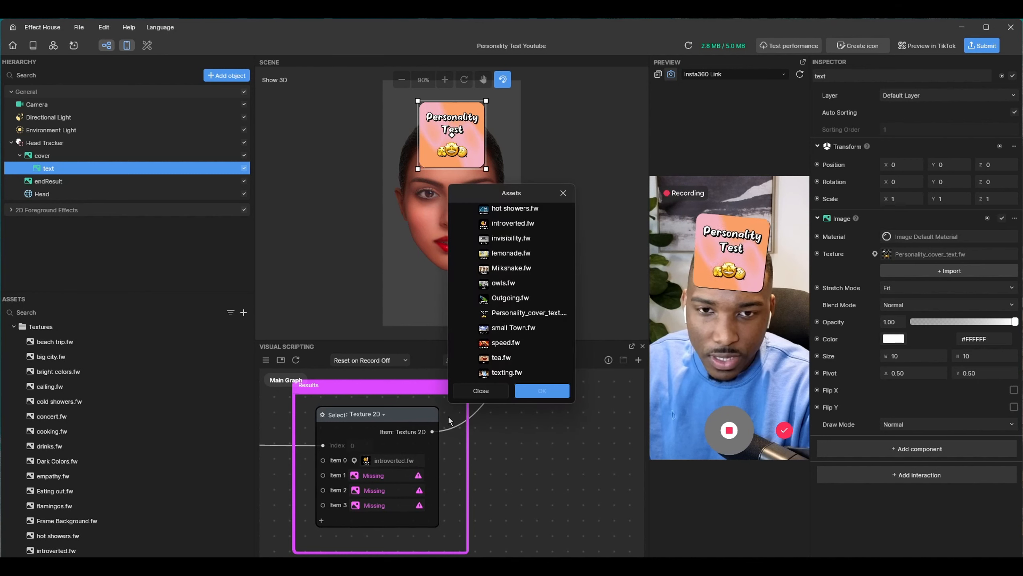
scroll(485, 344, down, 5)
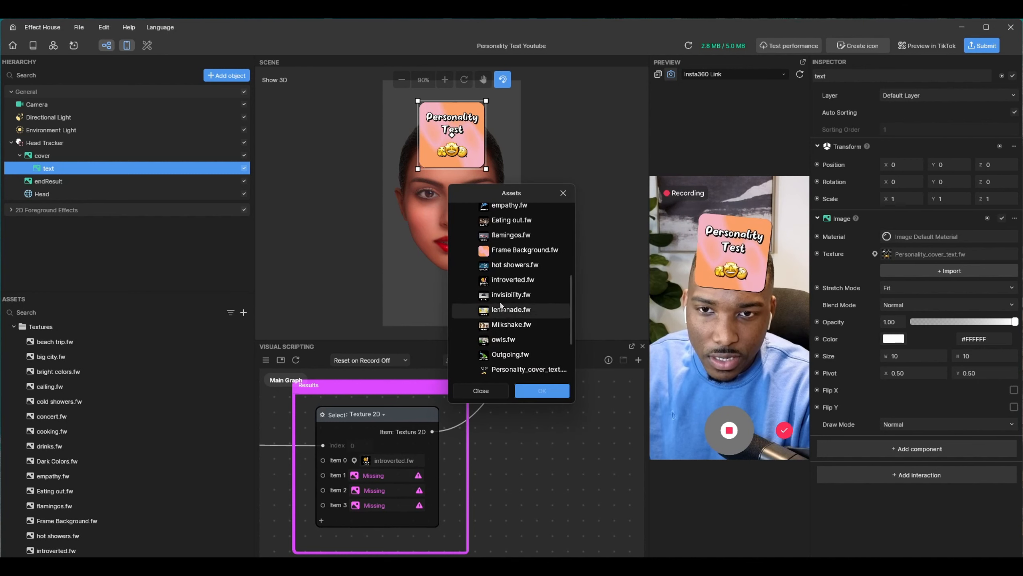
scroll(500, 343, up, 5)
click(518, 289)
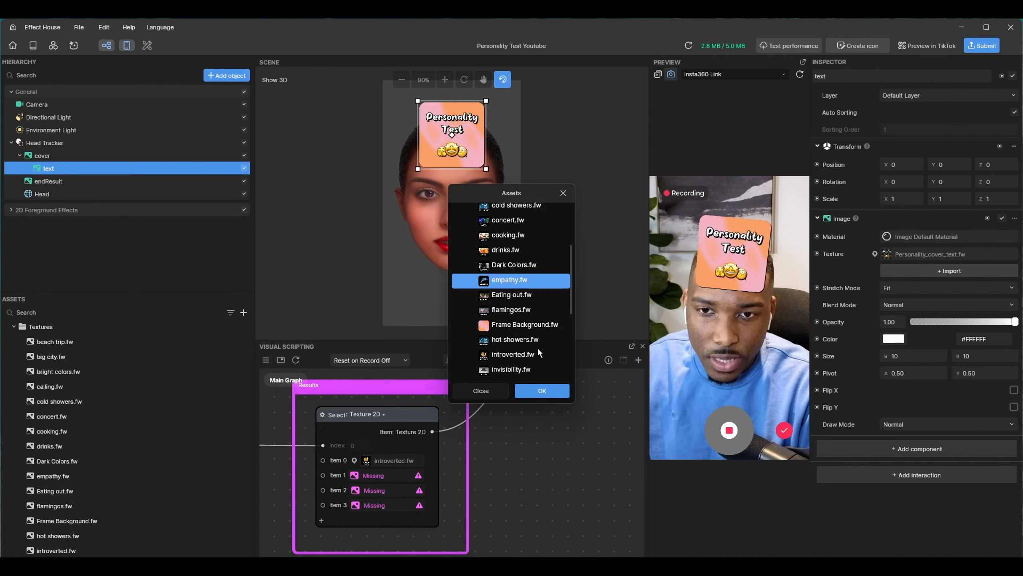
click(542, 391)
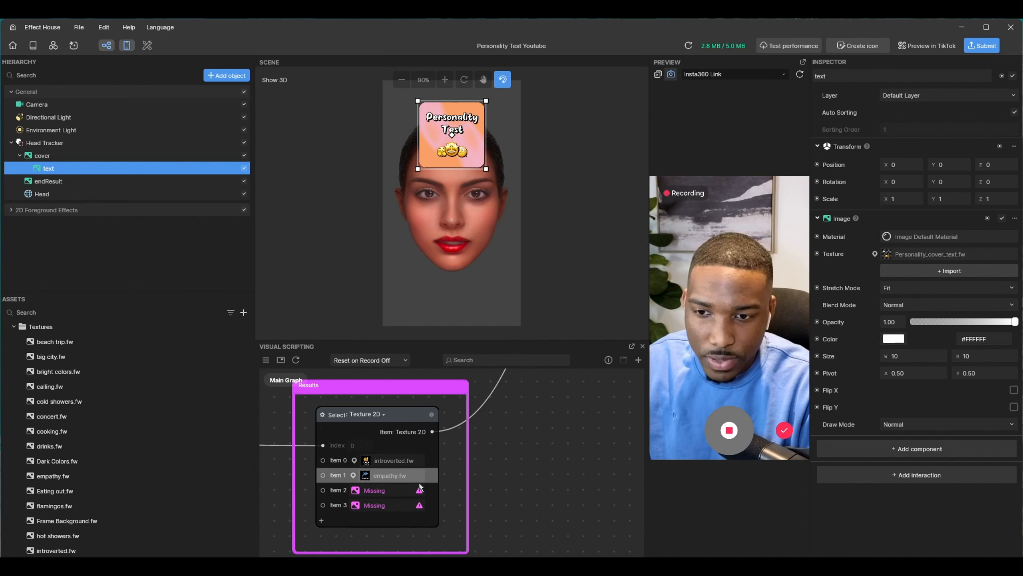
Assign the trusting.fw texture to Item 2 of the Results group
click(374, 490)
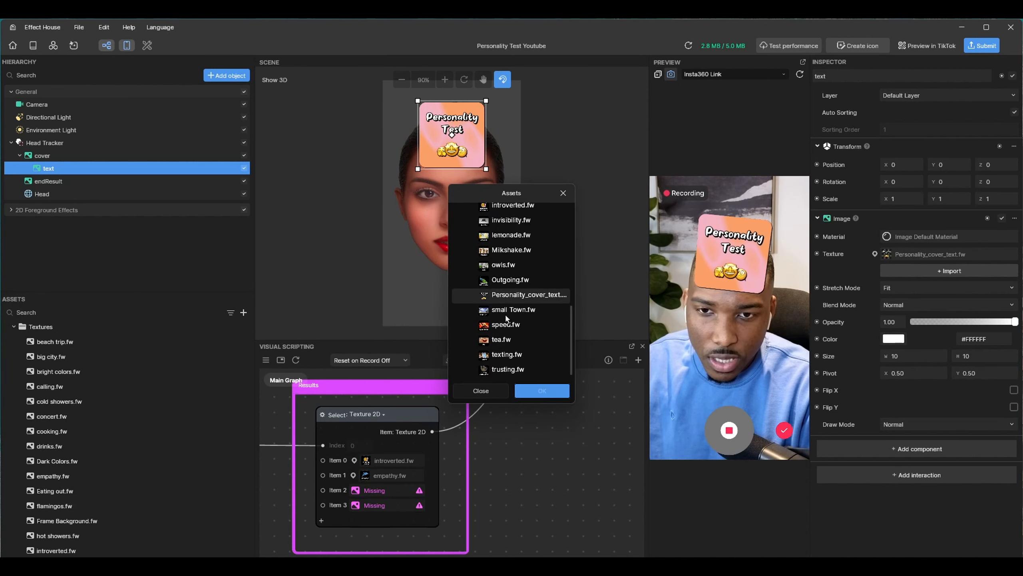
scroll(506, 315, up, 5)
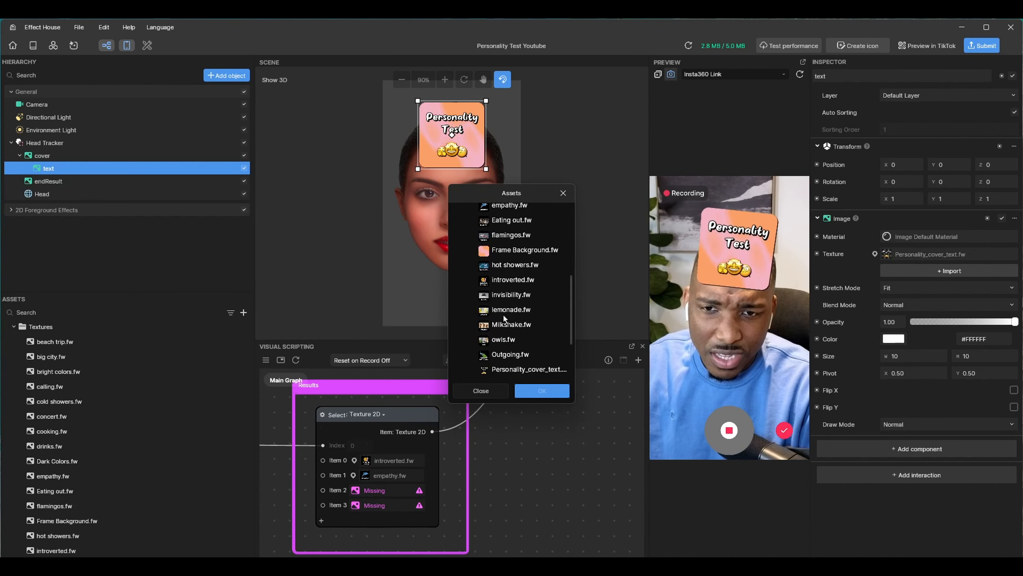
scroll(503, 314, down, 5)
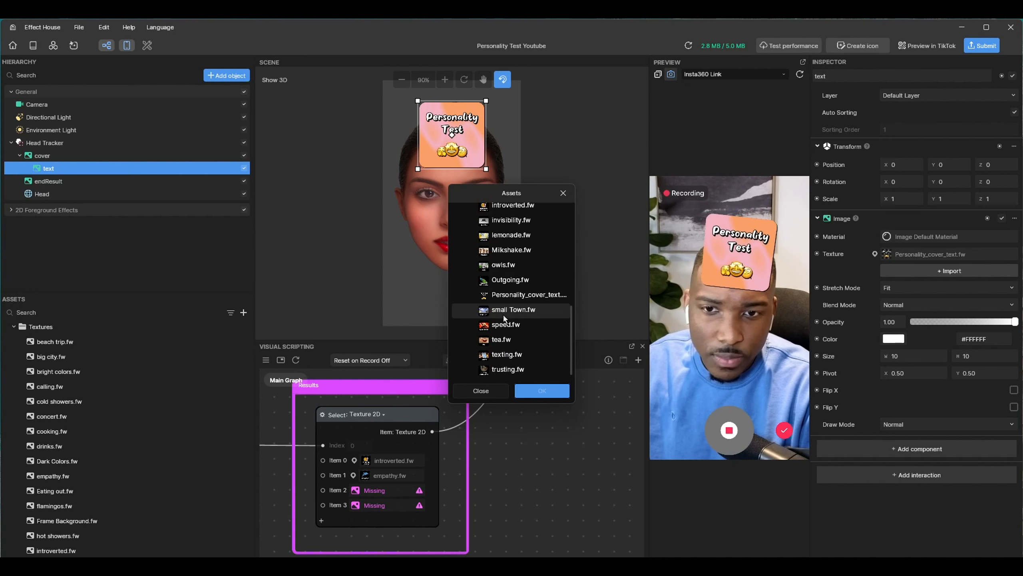
scroll(522, 297, up, 5)
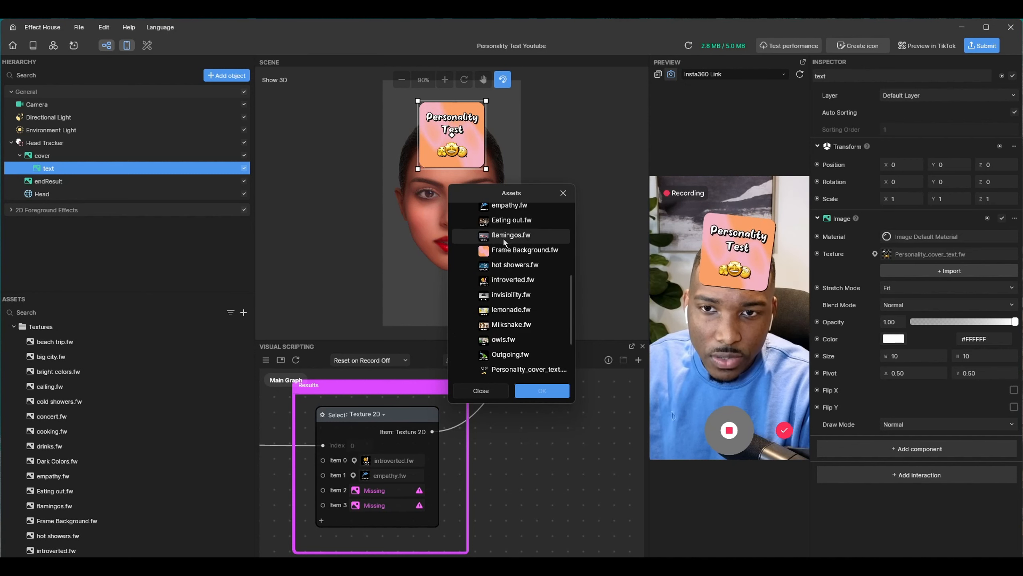
scroll(516, 290, down, 5)
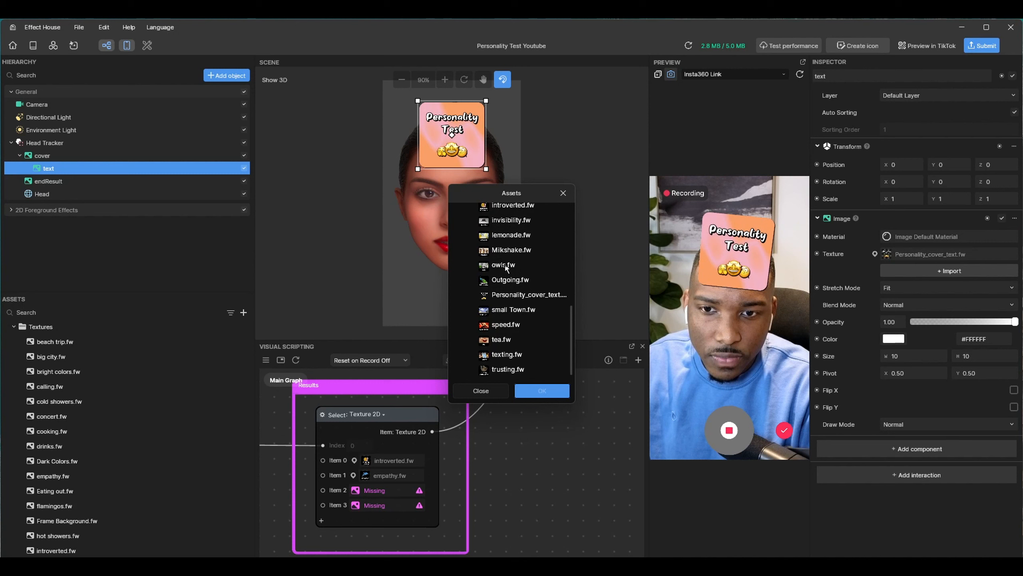
click(524, 369)
click(541, 391)
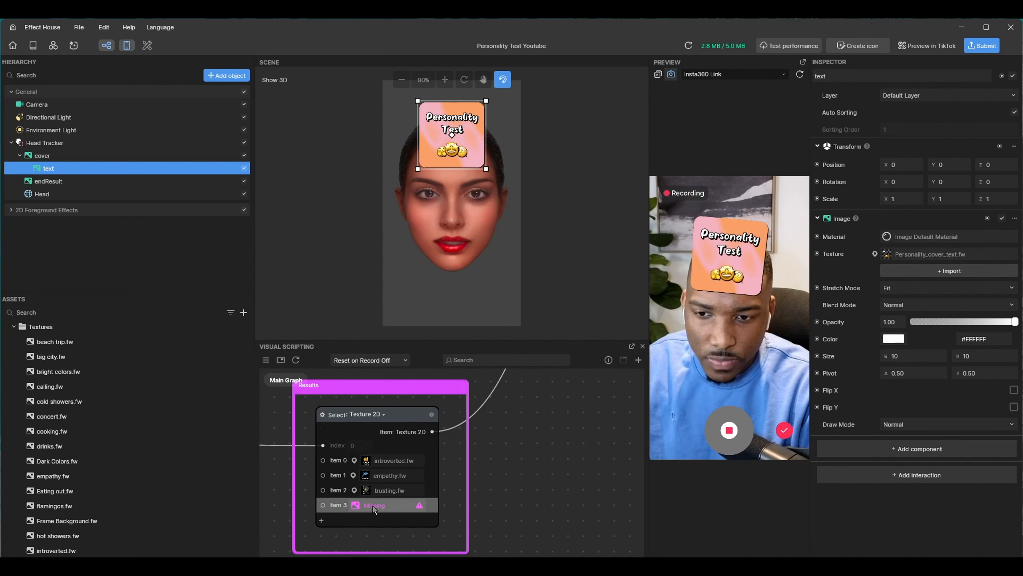
Assign the Outgoing.fw texture to Item 3 of the Results group
click(374, 507)
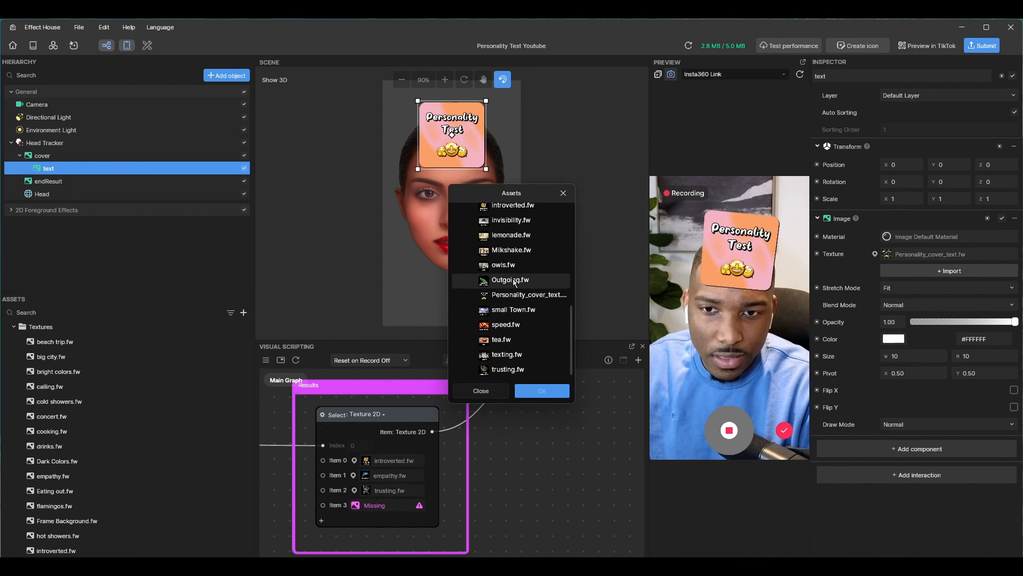
click(512, 280)
click(543, 390)
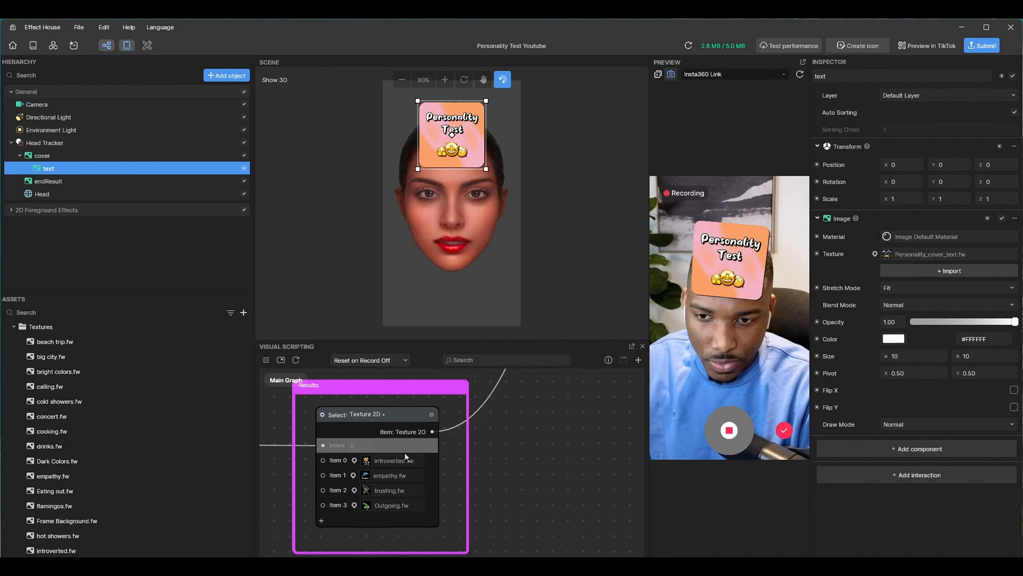
Preview the textures assigned to the four items of the Results group one after another
scroll(393, 464, up, 4)
mouse_move(362, 461)
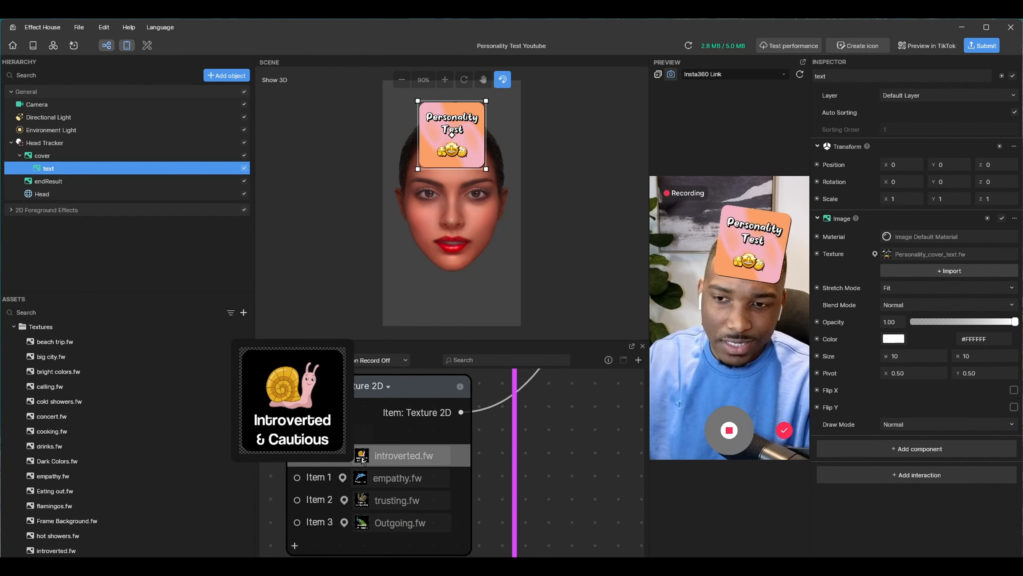
mouse_move(362, 484)
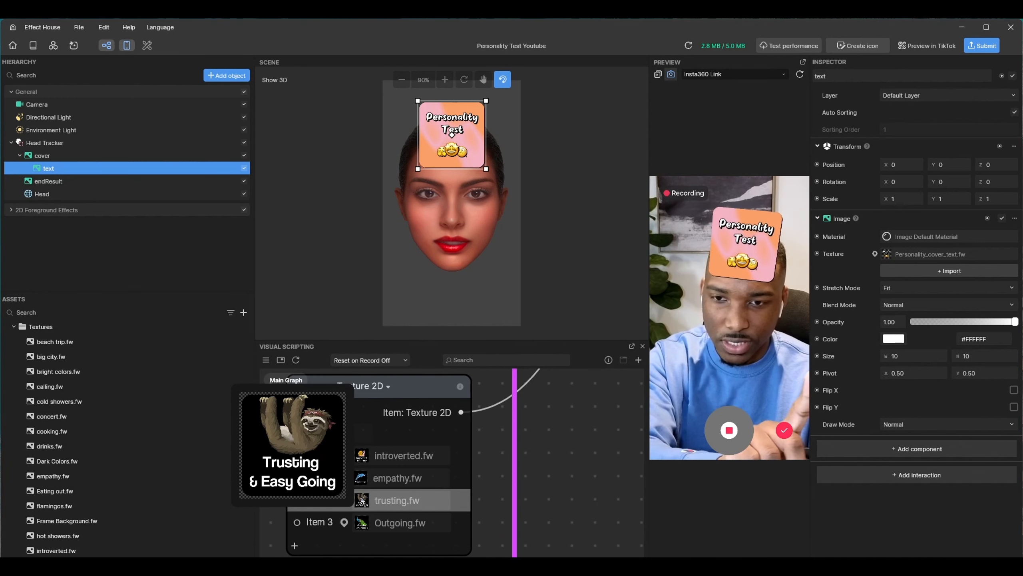
mouse_move(362, 522)
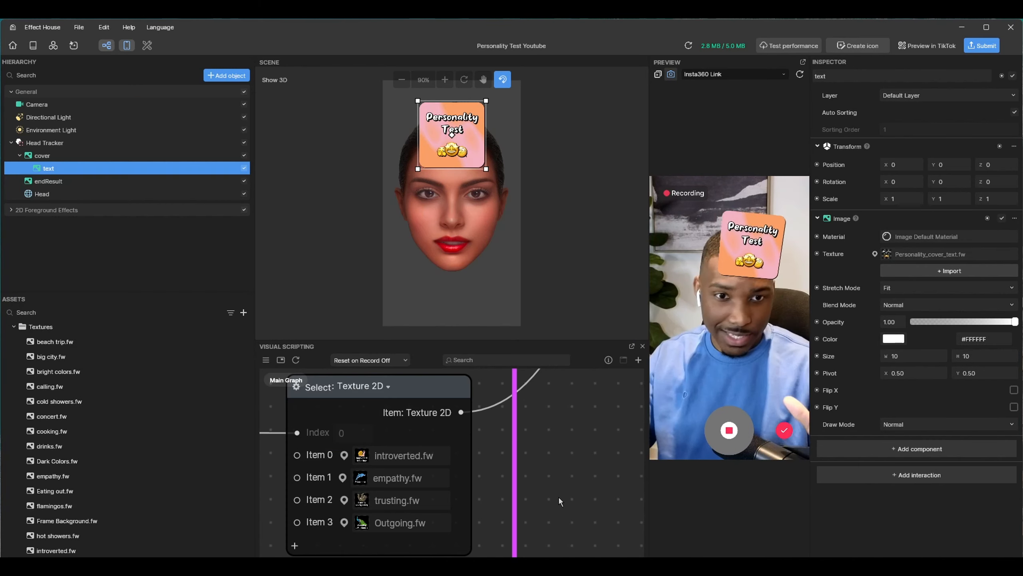
Collapse the Textures folder and review the item lists of the Left (more points) and Right (less points) groups
scroll(558, 495, down, 5)
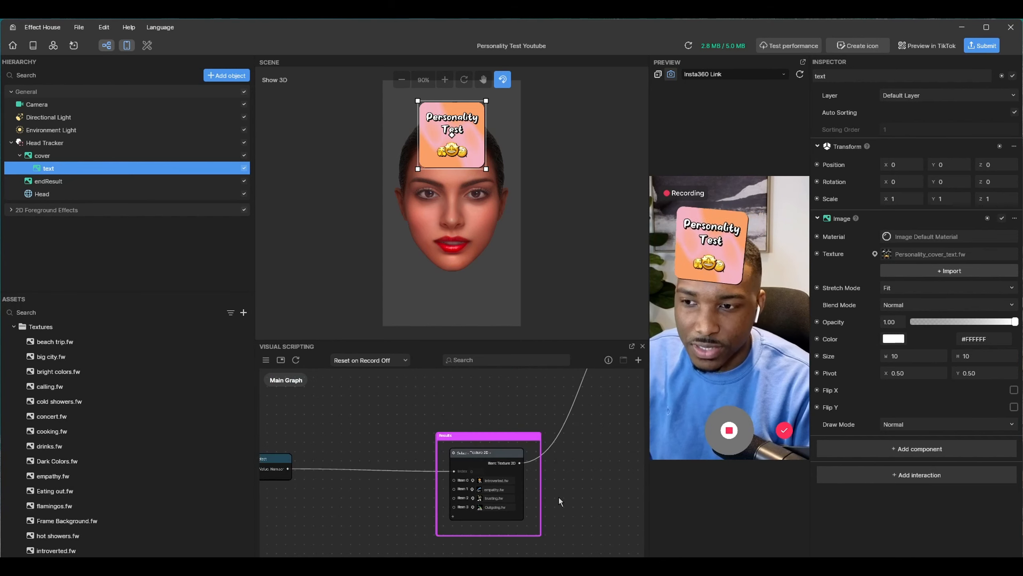
middle_drag(571, 479, 529, 518)
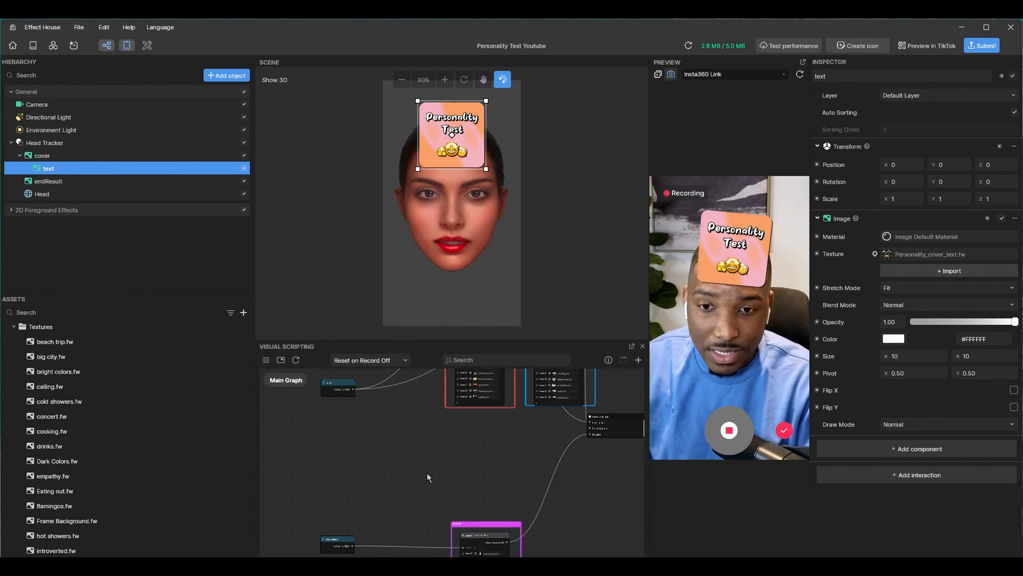
middle_drag(458, 447, 416, 495)
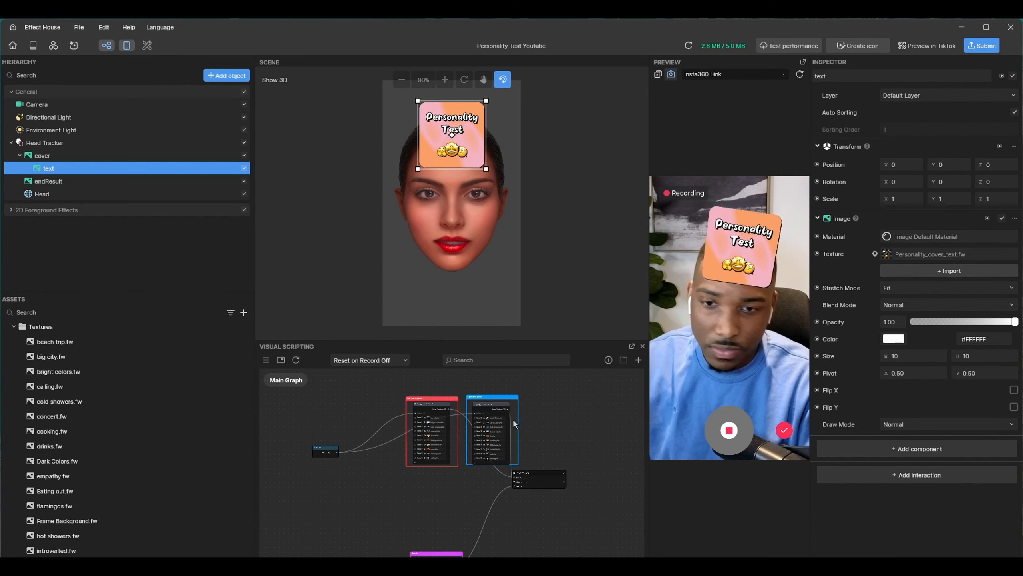
scroll(453, 417, up, 5)
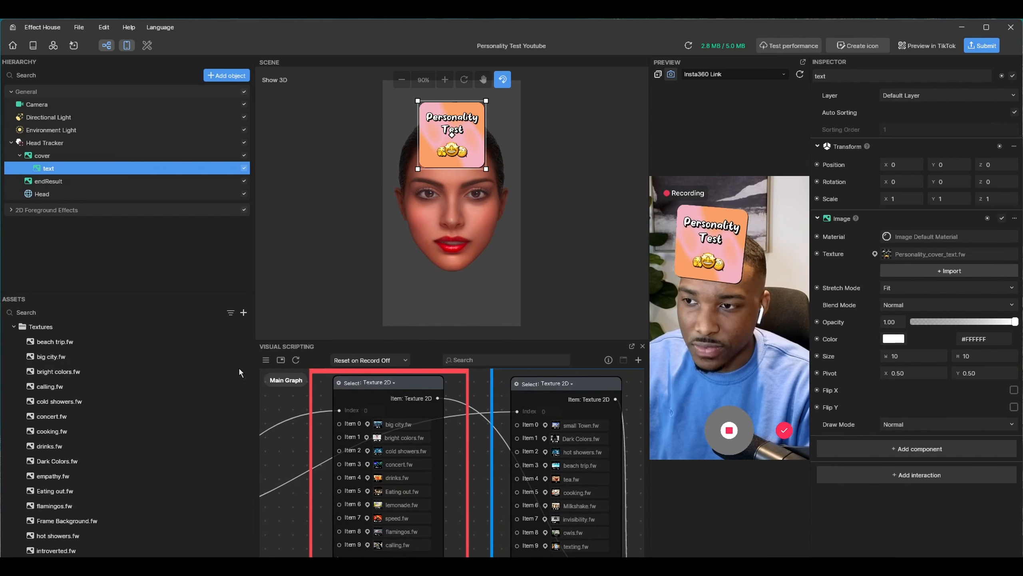
click(36, 329)
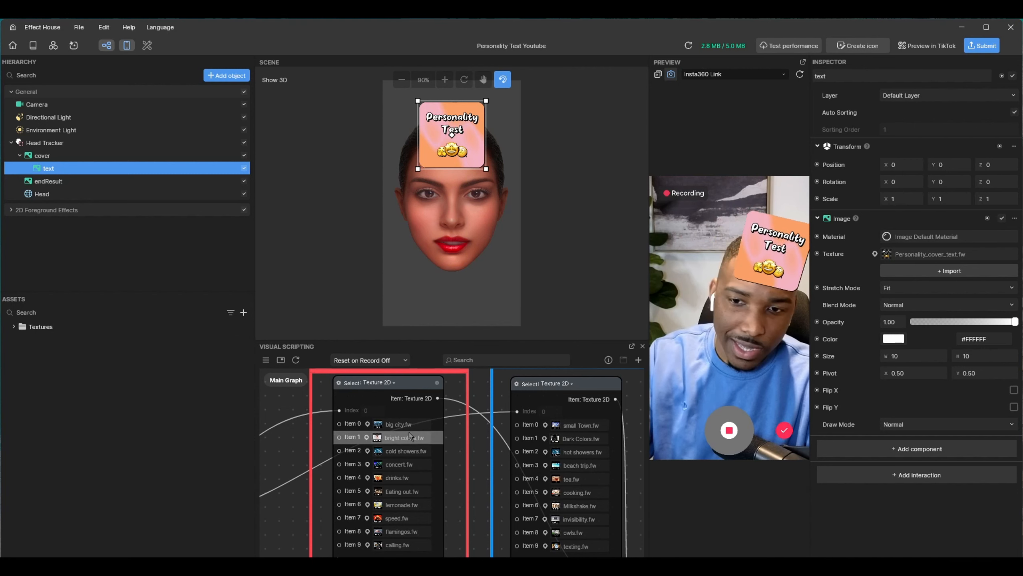
middle_drag(343, 385, 319, 431)
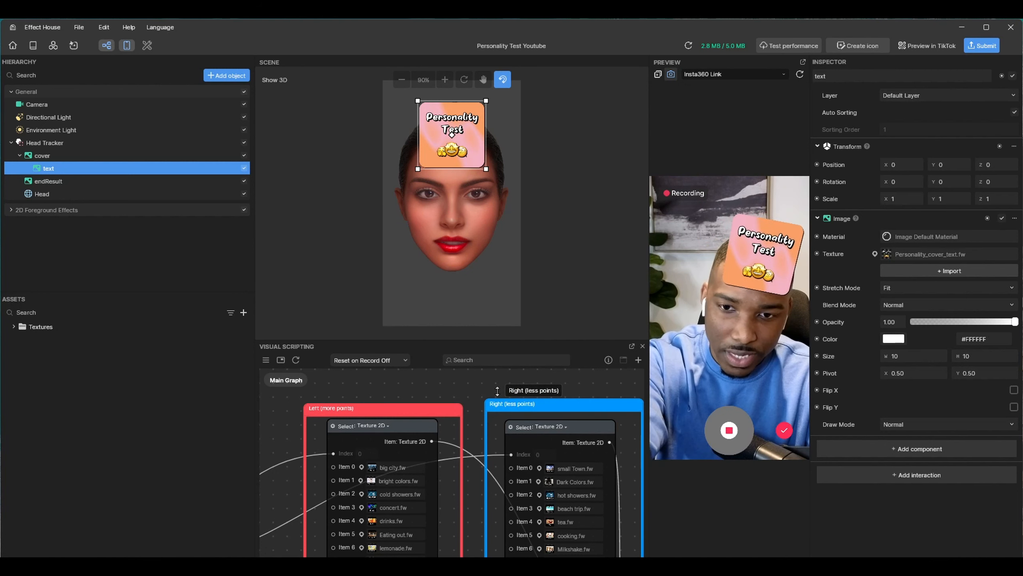
scroll(469, 387, down, 3)
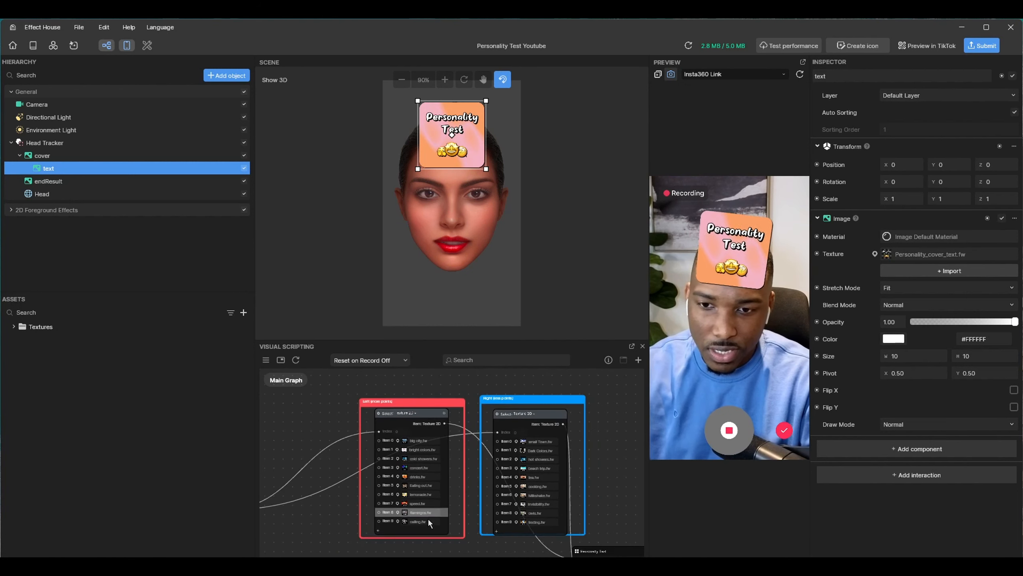
scroll(512, 468, up, 3)
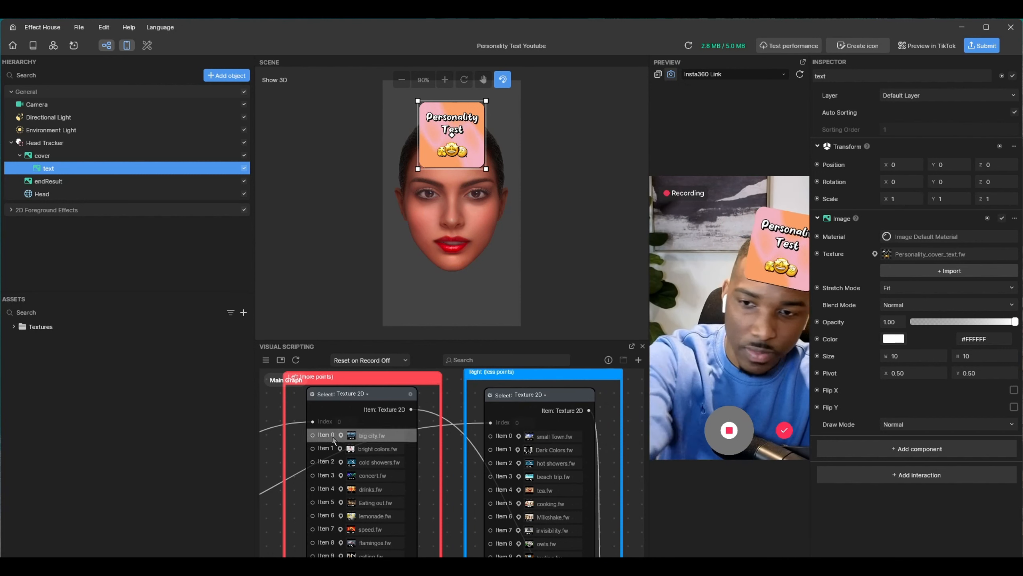
scroll(339, 469, down, 3)
scroll(459, 440, up, 3)
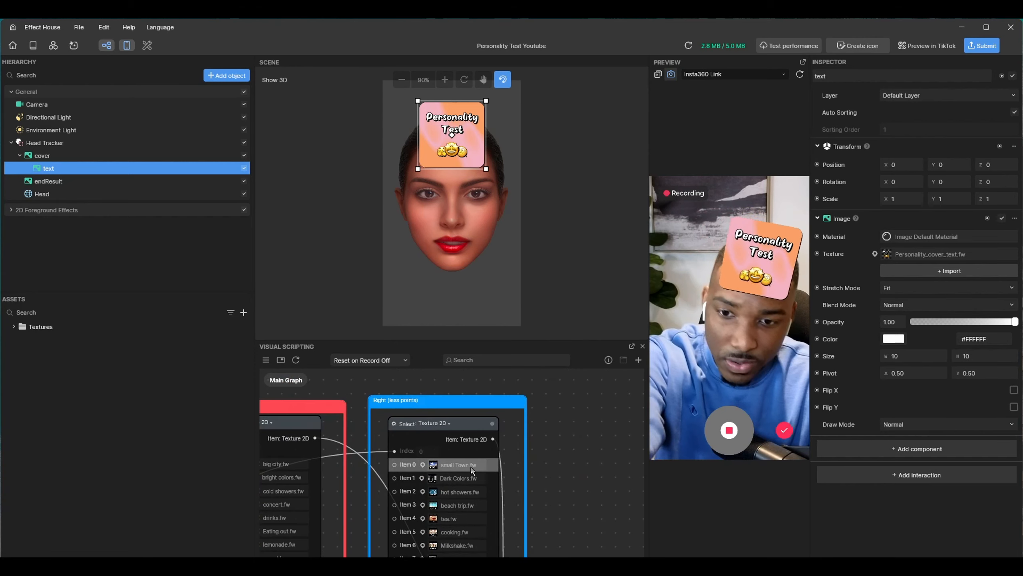
scroll(294, 456, down, 5)
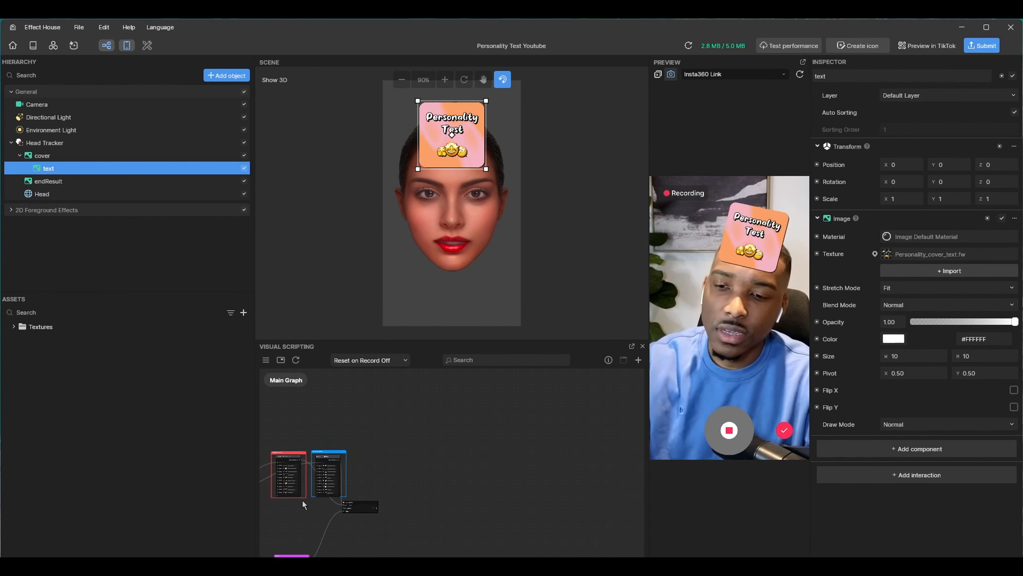
Return to the Results group and check how its items progress from the introverted.fw texture to the Outgoing.fw texture
middle_drag(302, 499, 353, 409)
scroll(354, 451, up, 5)
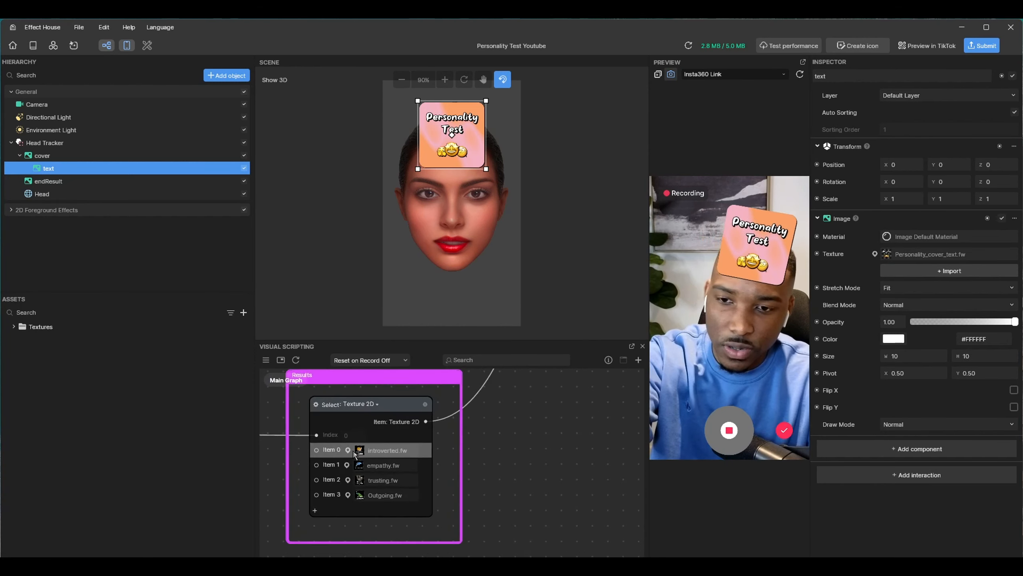
scroll(353, 454, up, 1)
mouse_move(356, 454)
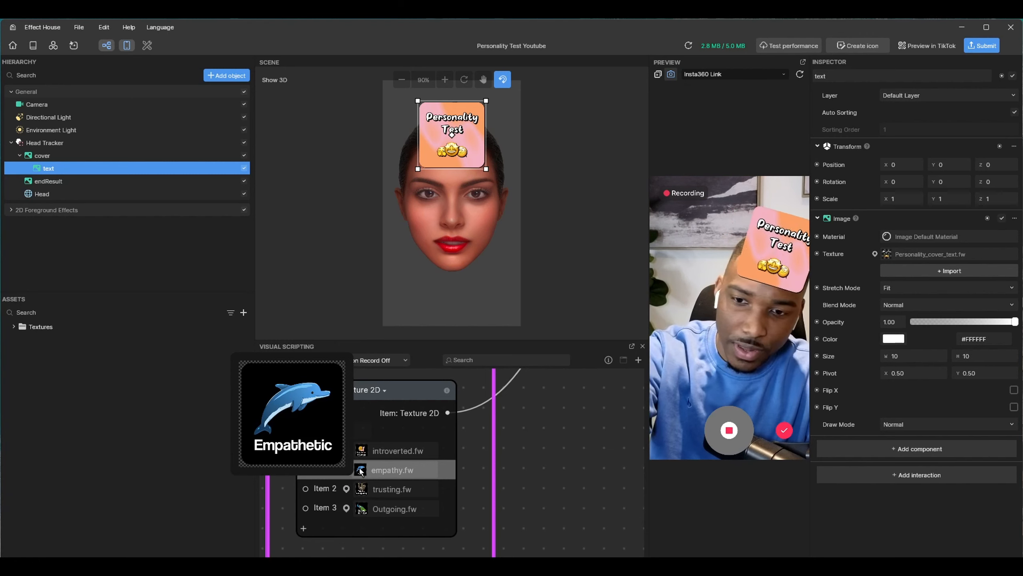
mouse_move(362, 509)
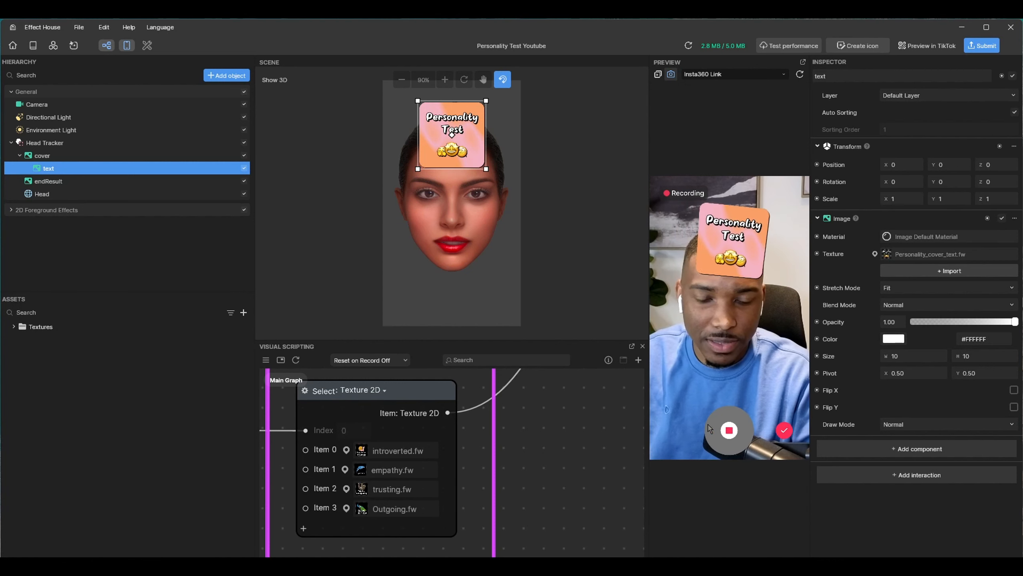
Stop the preview recording and start a new one to play through the personality test to its result
click(722, 432)
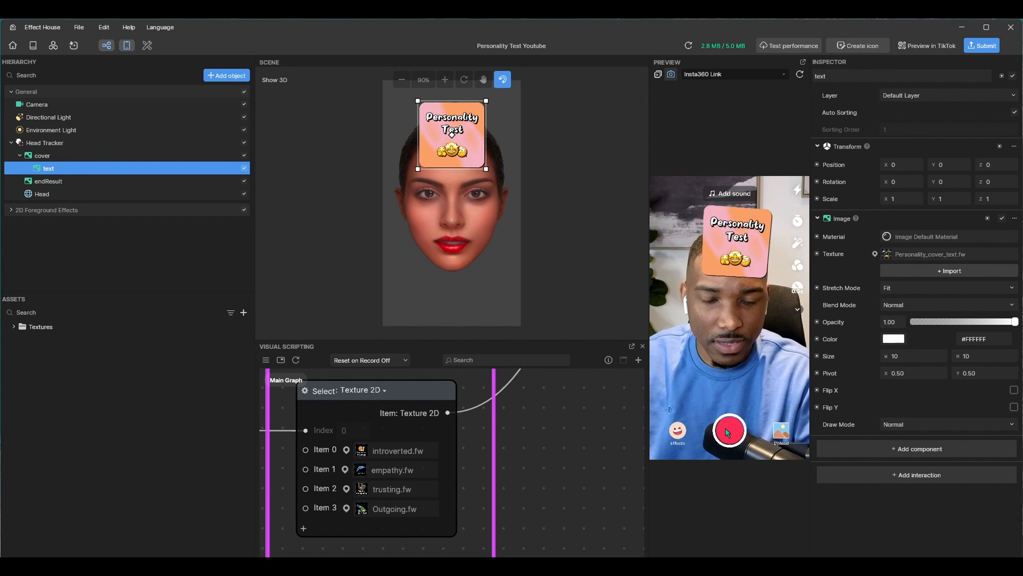
click(727, 432)
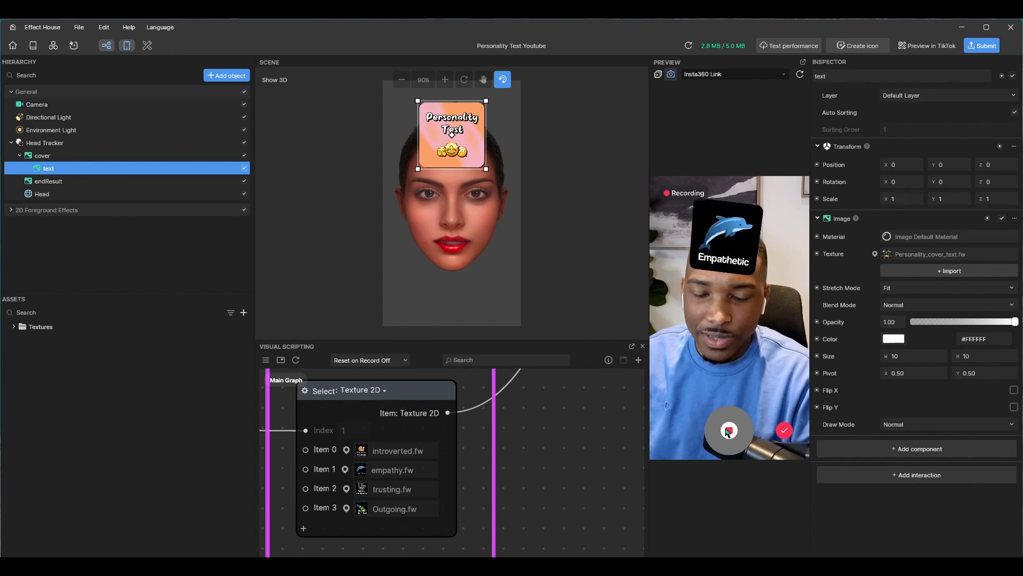
Locate the Personality Test node fed by the Left, Right and Results groups and move it slightly to the right
scroll(539, 427, down, 1)
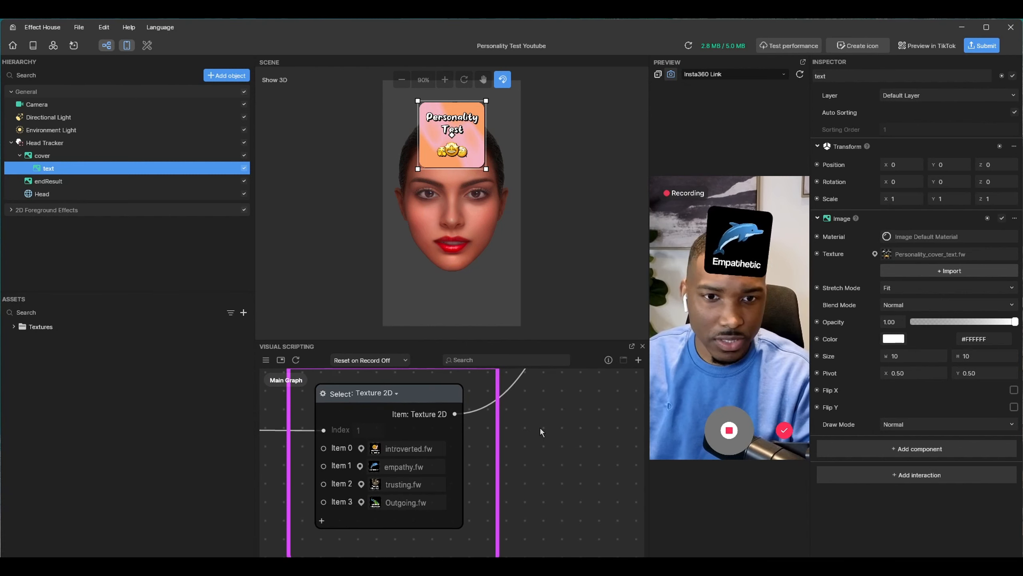
scroll(541, 427, down, 4)
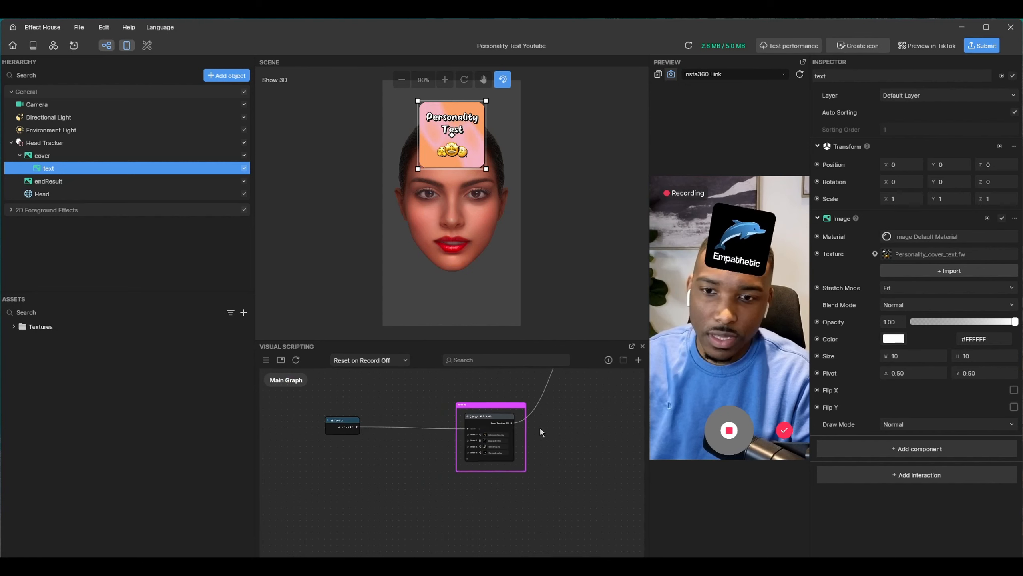
scroll(542, 425, down, 3)
scroll(565, 443, up, 6)
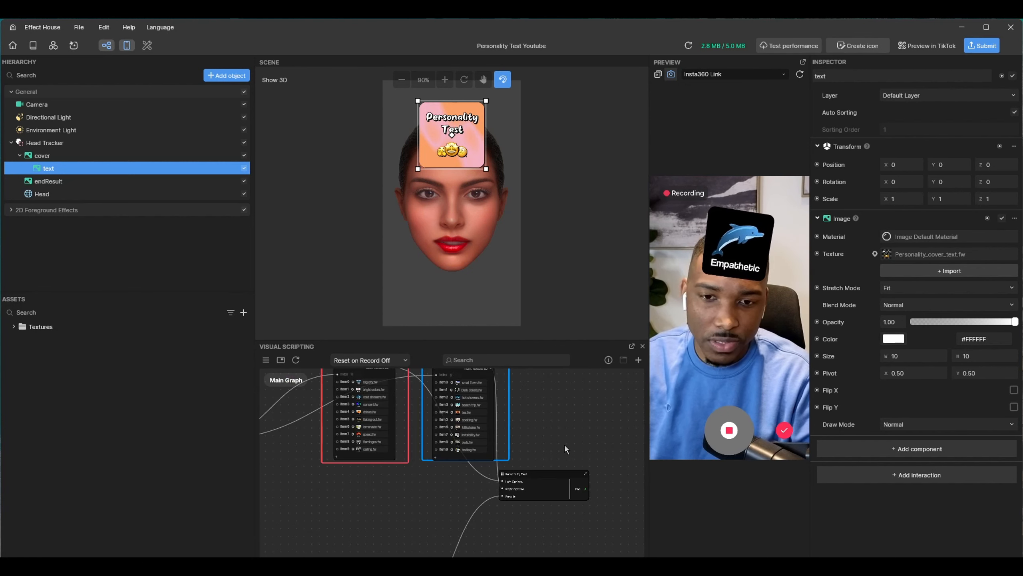
drag(551, 472, 555, 474)
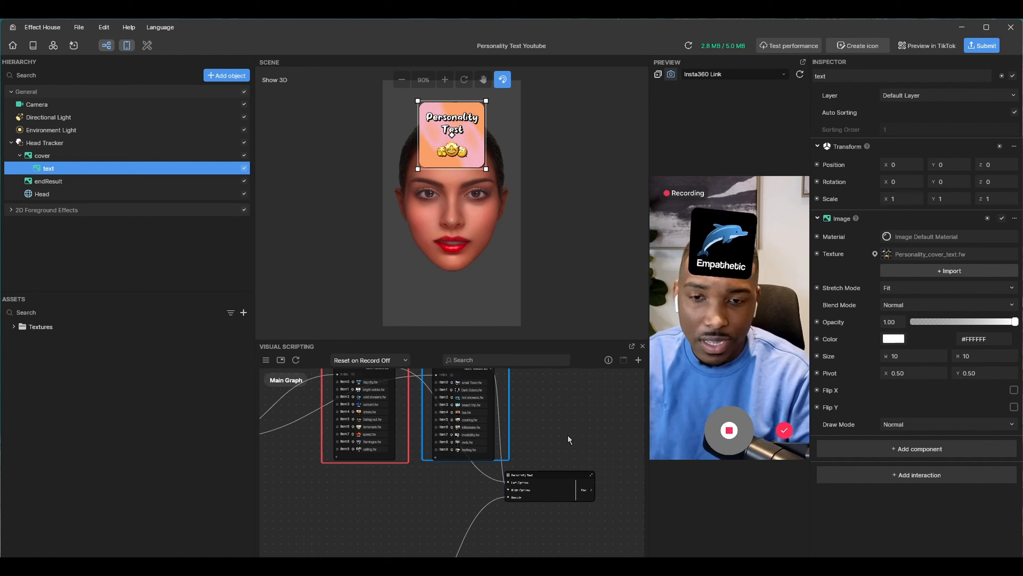